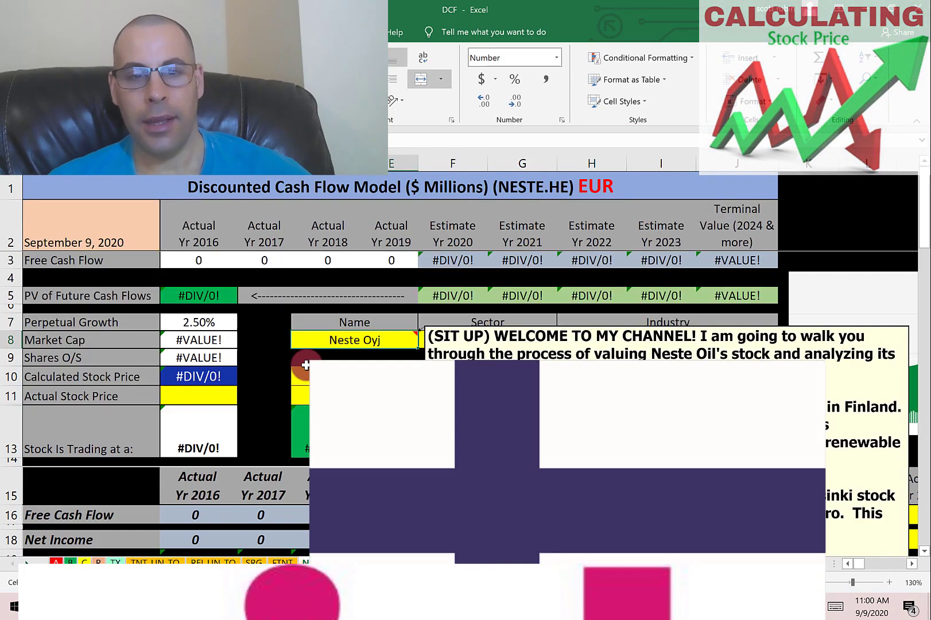
Step: Look up Neste's market cap on Yahoo Finance and enter 35.1 in the yellow cell below MN in the Excel model
key(alt+Tab)
key(Tab)
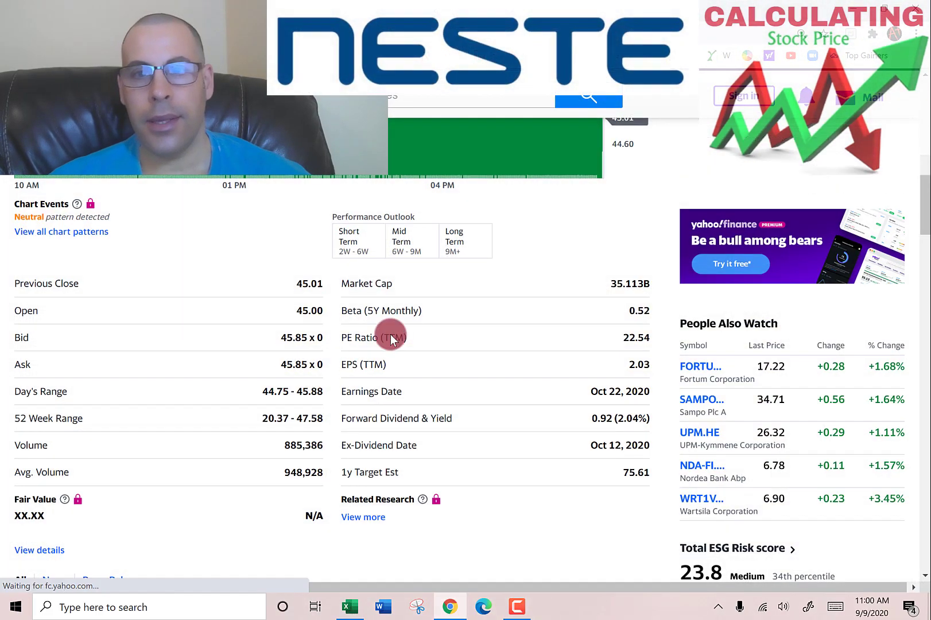
double_click(617, 283)
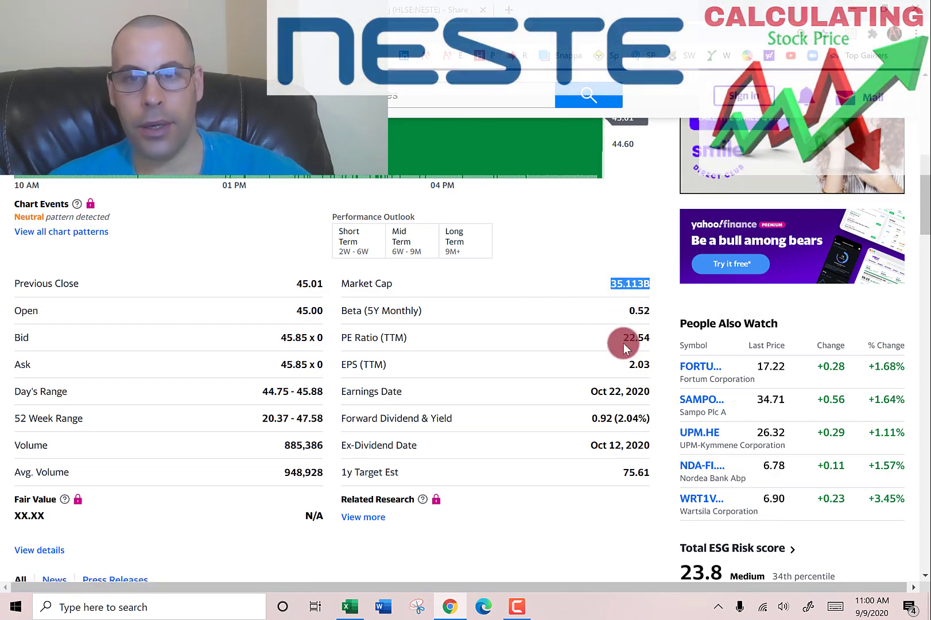
key(alt+Tab)
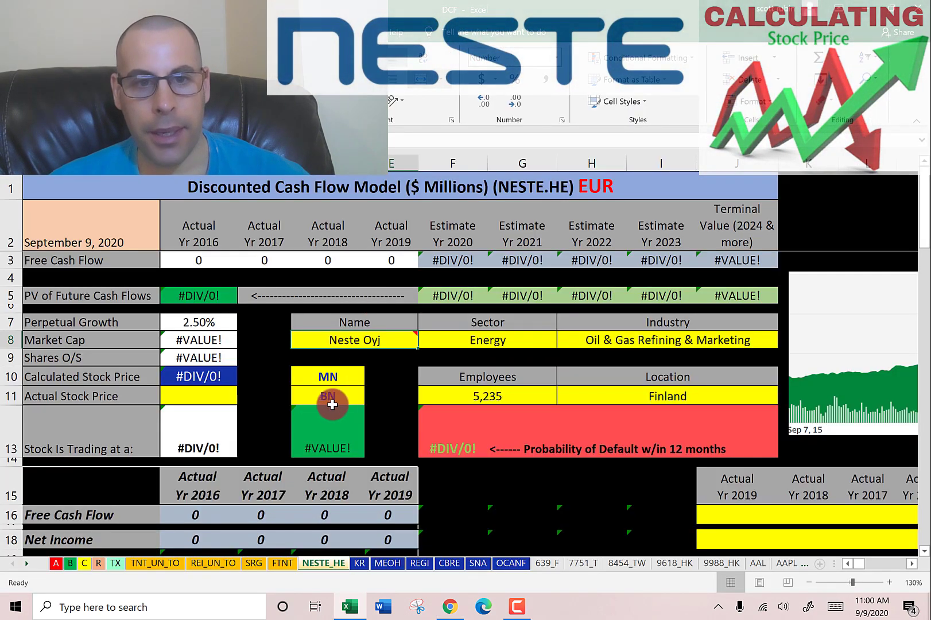
click(332, 403)
text(3)
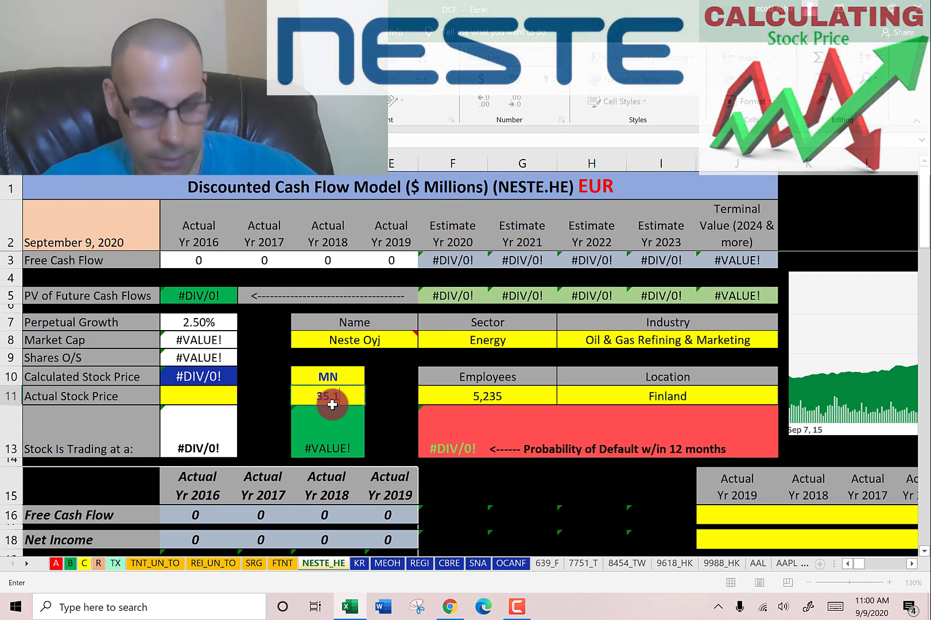
text(5.1)
key(Return)
Step: Copy Neste's share price of 45.73 from Yahoo Finance into the Actual Stock Price cell of the Excel model
key(alt+Tab)
scroll(247, 390, up, 3)
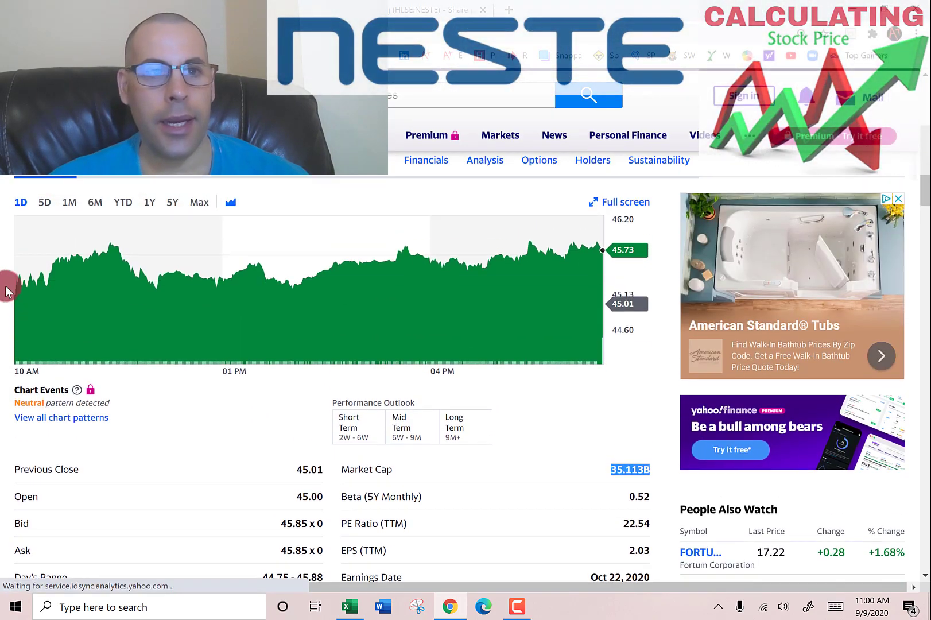
scroll(6, 290, up, 3)
double_click(50, 250)
key(ctrl+c)
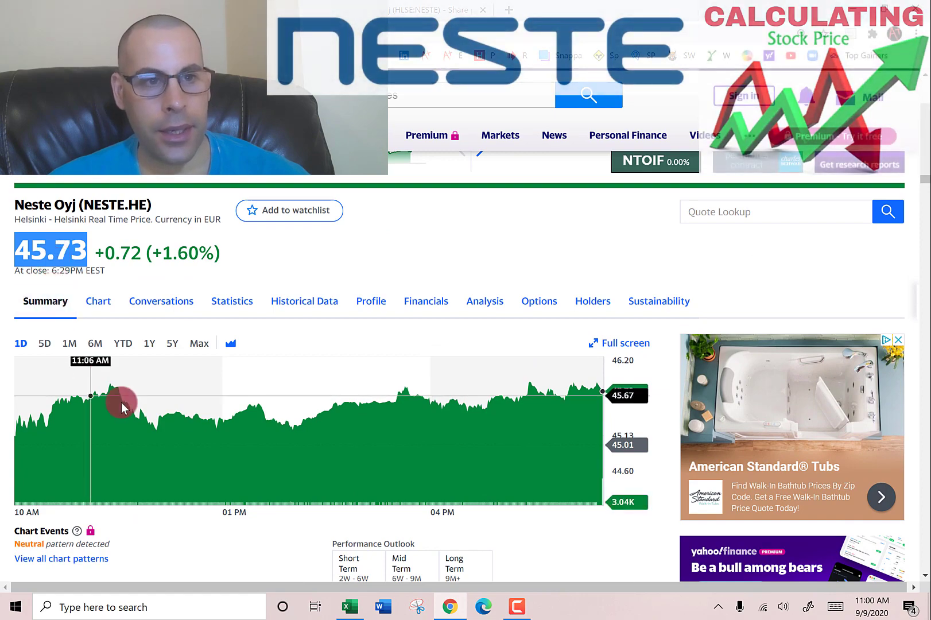
key(alt+Tab)
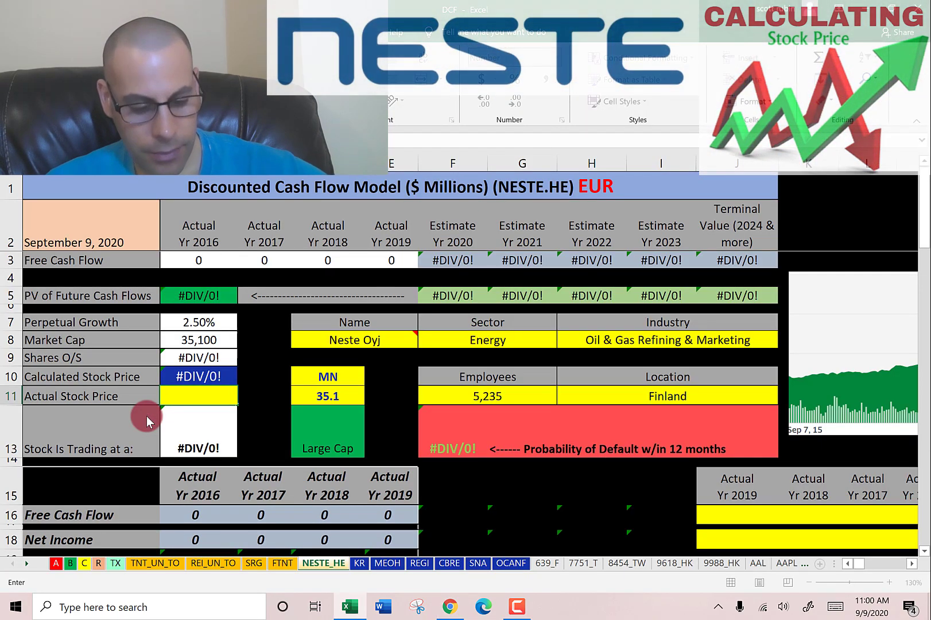
key(ctrl+v)
key(Return)
Step: Select the 2019 Free Cash Flow input cell in Excel, and bring up Neste's annual Cash Flow statement on Yahoo Finance
scroll(595, 474, down, 3)
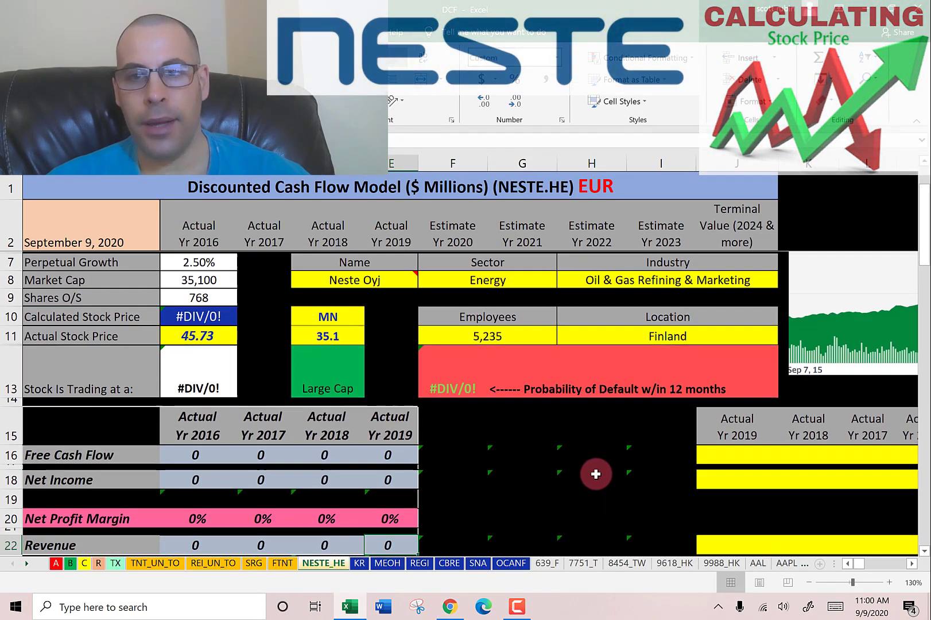
scroll(596, 473, down, 2)
click(717, 302)
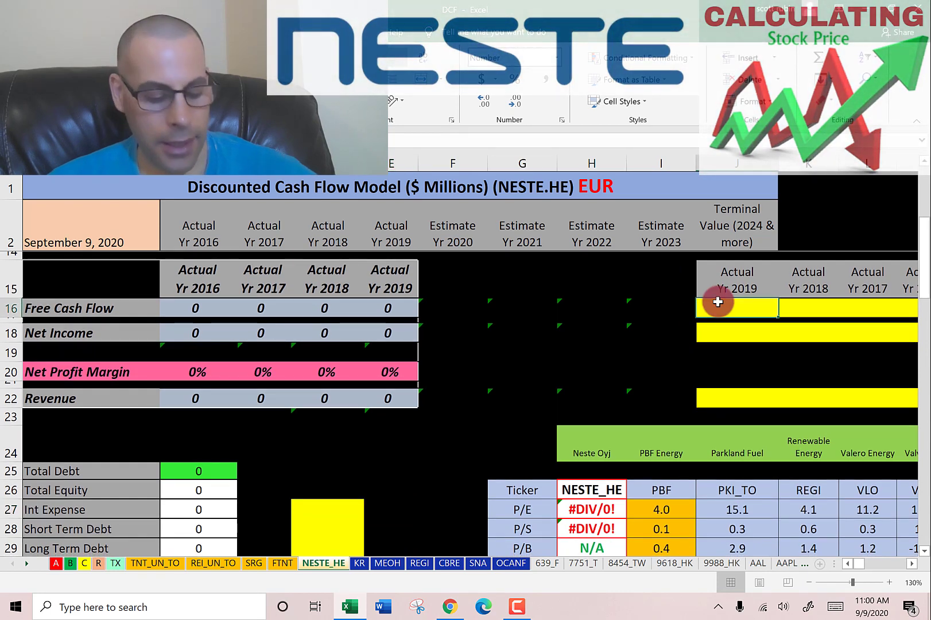
key(alt+Tab)
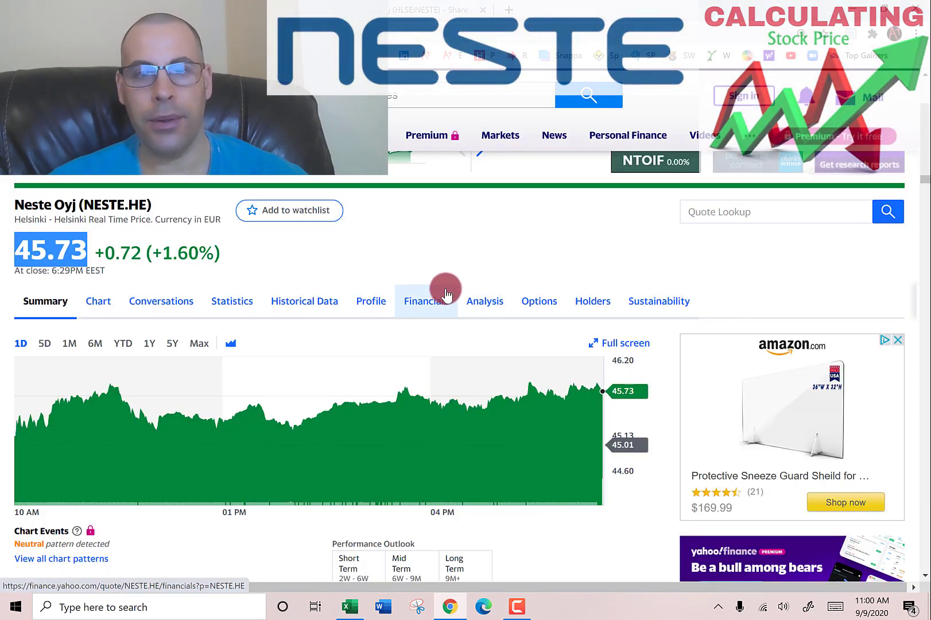
click(447, 294)
scroll(258, 323, down, 2)
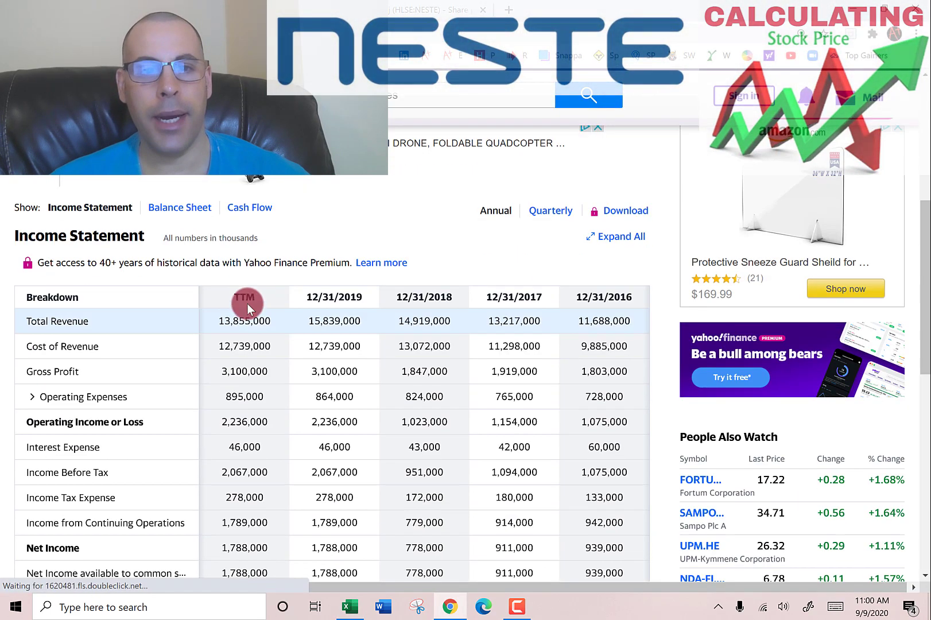
click(259, 208)
scroll(338, 257, down, 4)
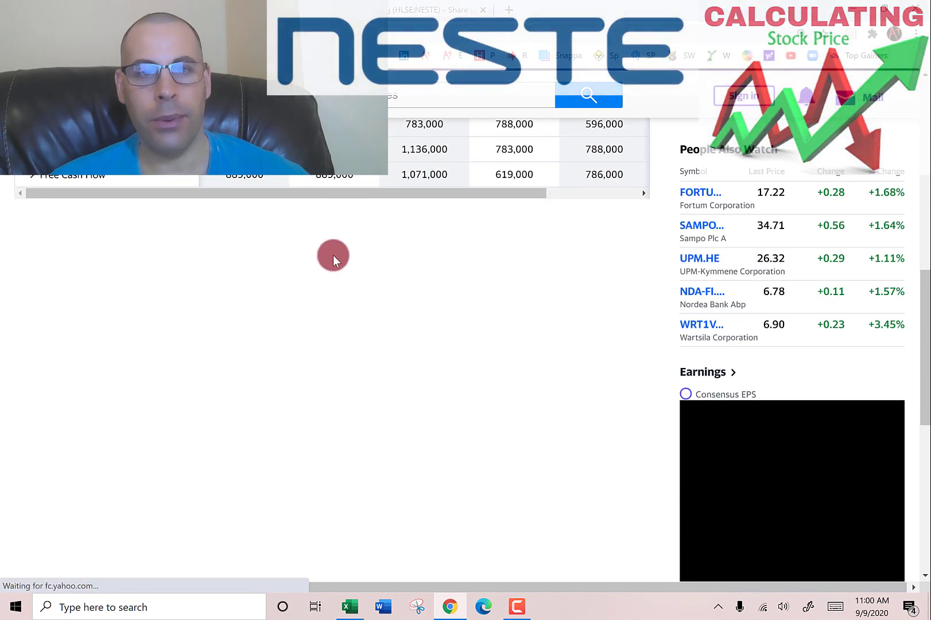
scroll(294, 216, up, 4)
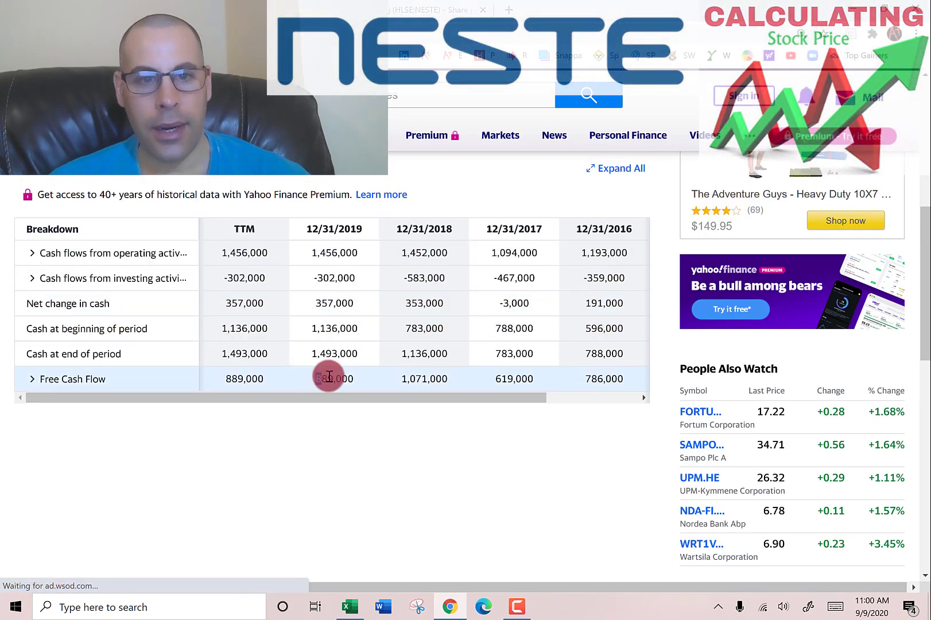
Step: Transfer the 2019 to 2016 free cash flow figures as plain text into the Free Cash Flow input row in Excel
drag(329, 376, 628, 385)
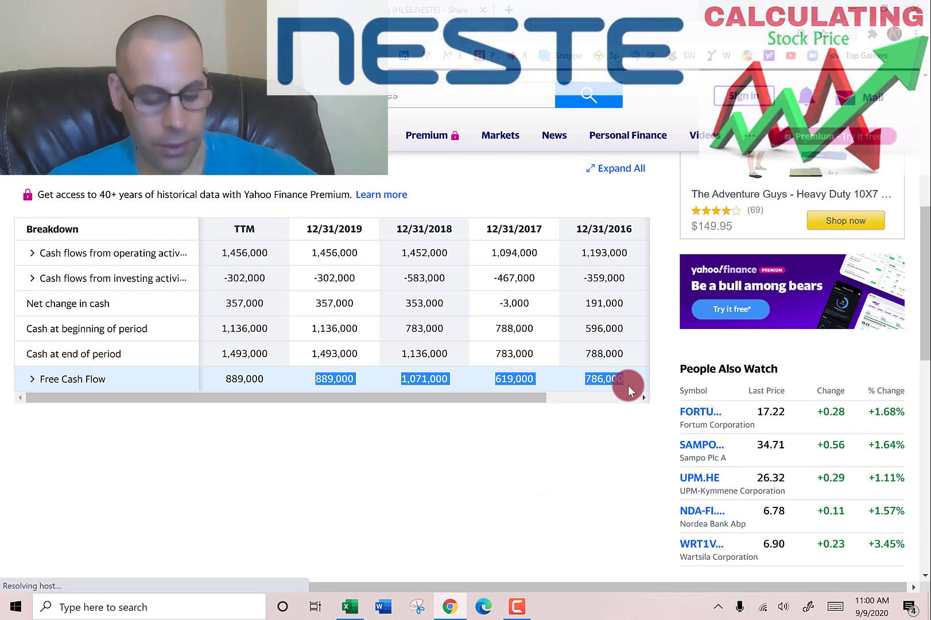
key(alt+Tab)
key(shift+F10)
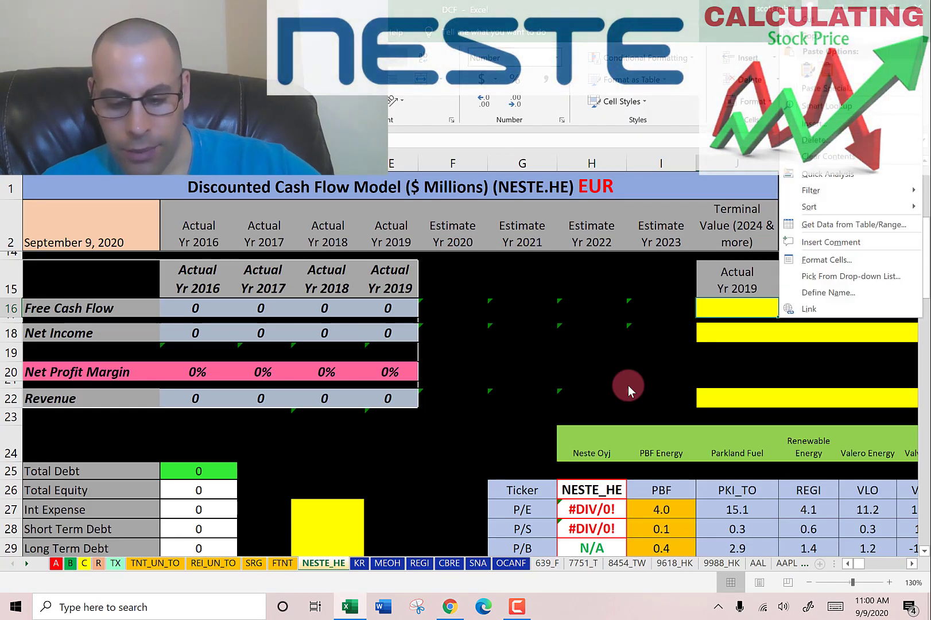
key(s)
key(Return)
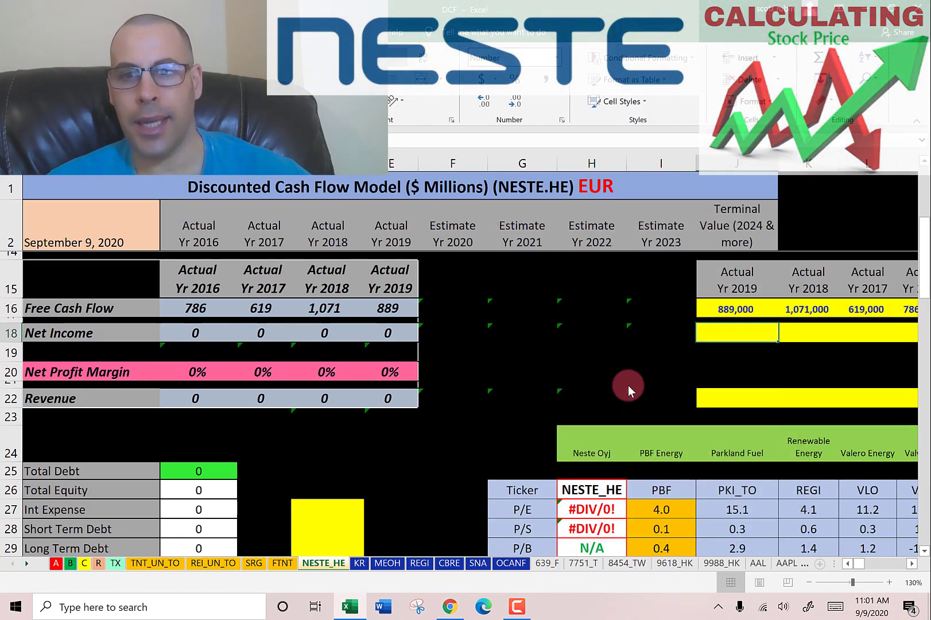
Step: Copy the 2019 to 2016 net income from Yahoo Finance's income statement and paste it as text into Excel's Net Income input row
key(alt+Tab)
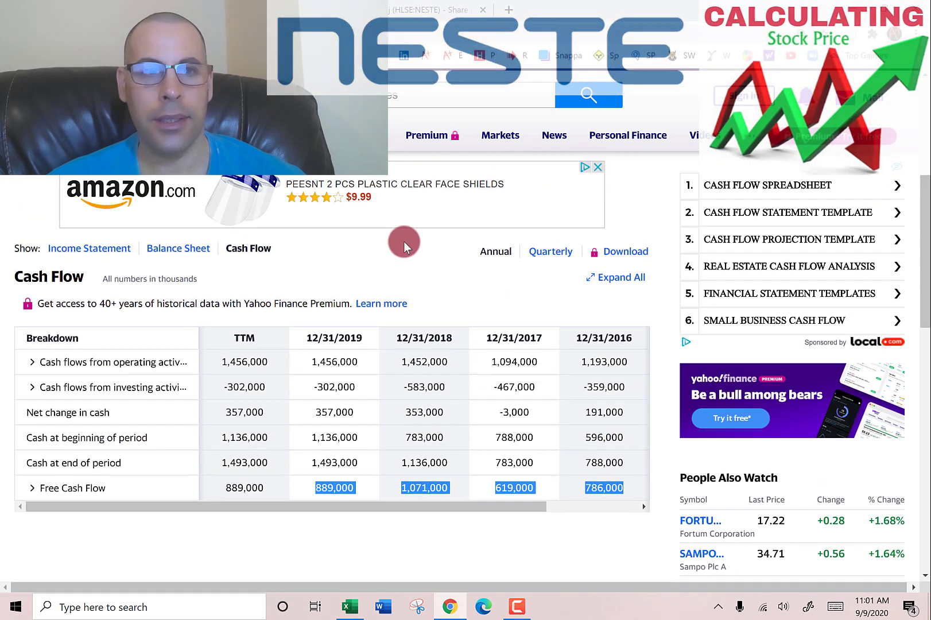
click(108, 247)
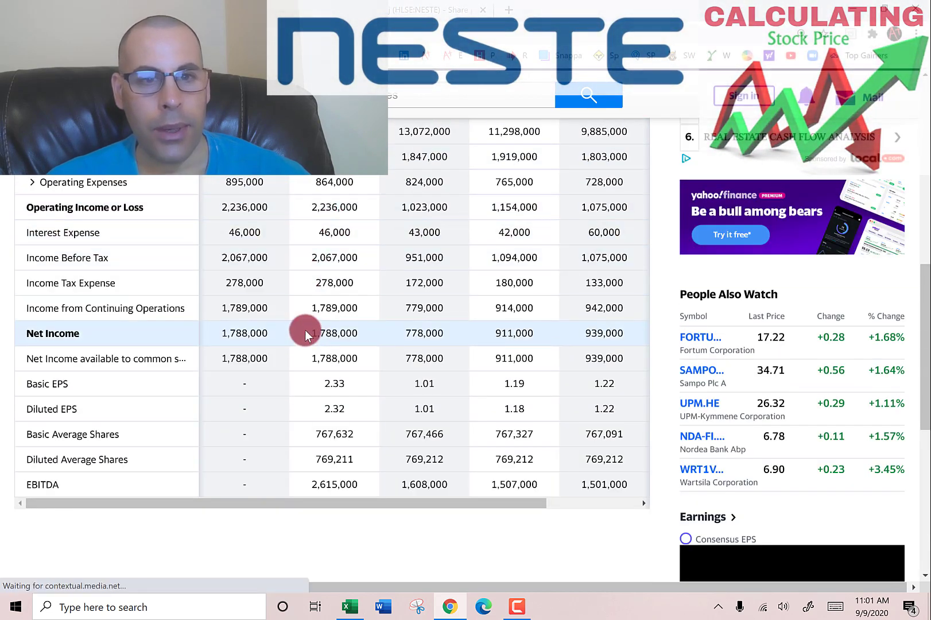
drag(306, 335, 623, 335)
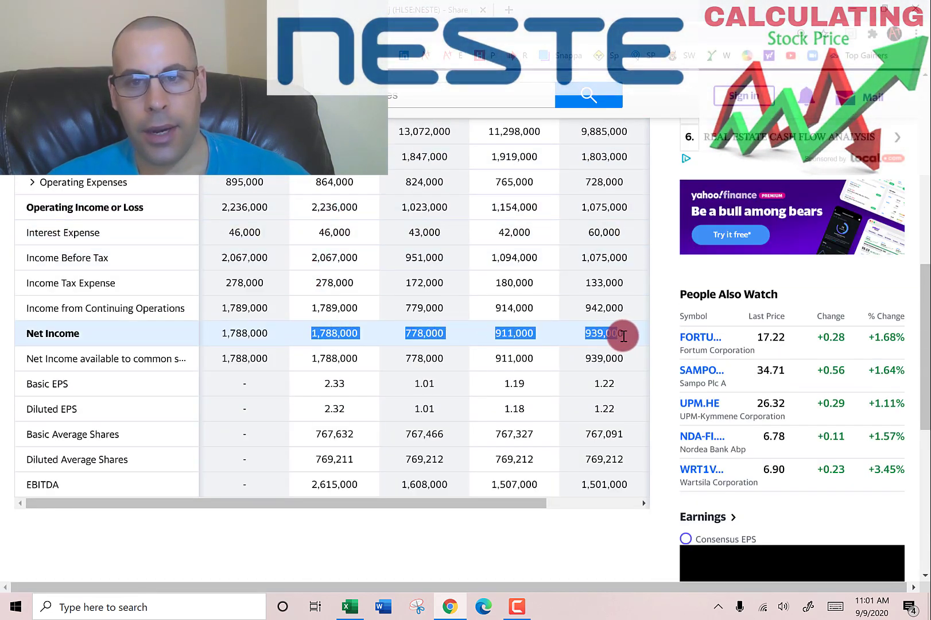
key(alt+Tab)
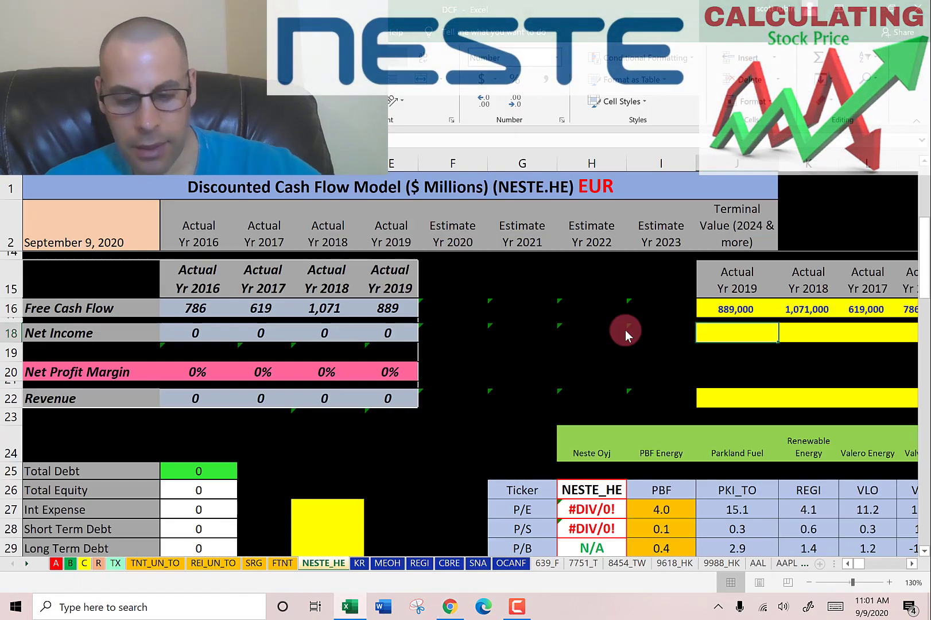
key(shift+F10)
key(s)
key(t)
key(Return)
Step: Copy the 2019 to 2016 total revenue from Yahoo Finance and paste it as text into the Revenue input row in Excel
key(Down)
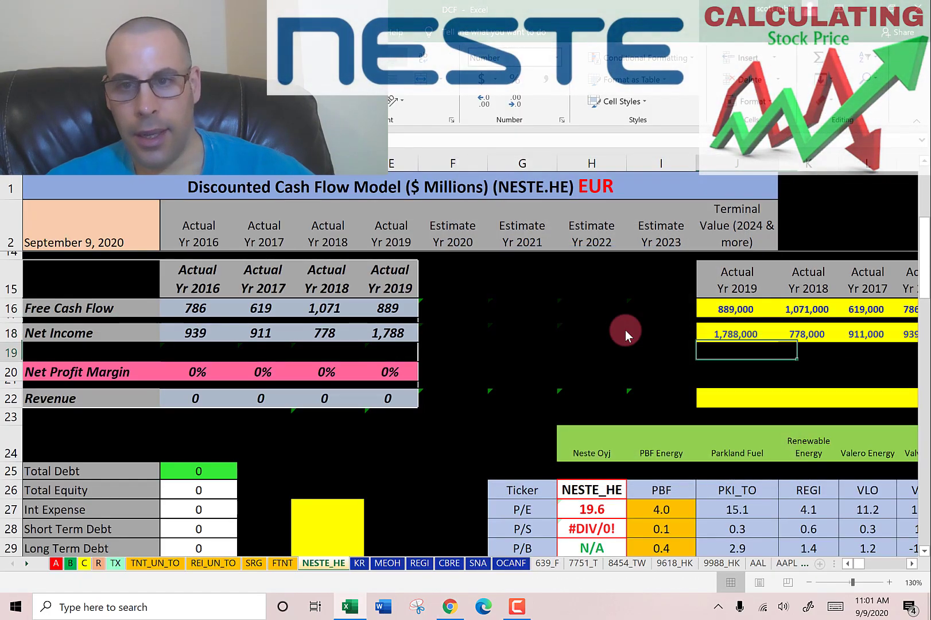
key(alt+Tab)
scroll(625, 330, up, 3)
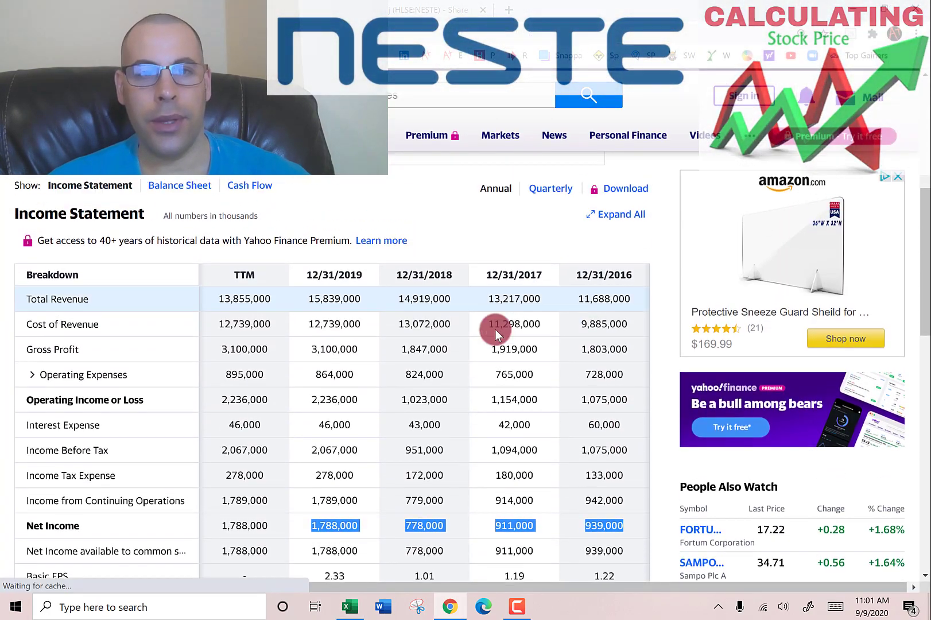
drag(299, 350, 551, 348)
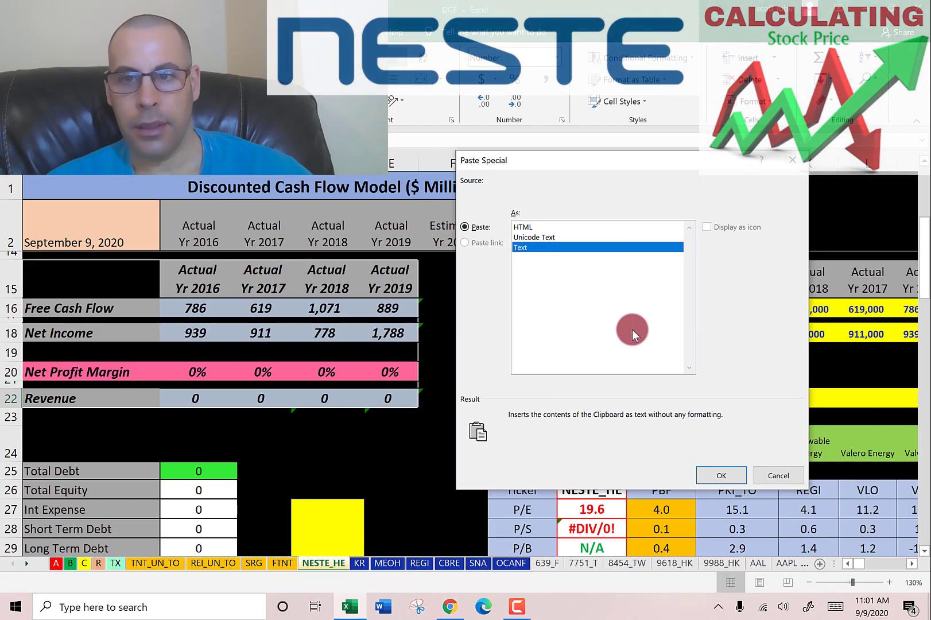
key(Return)
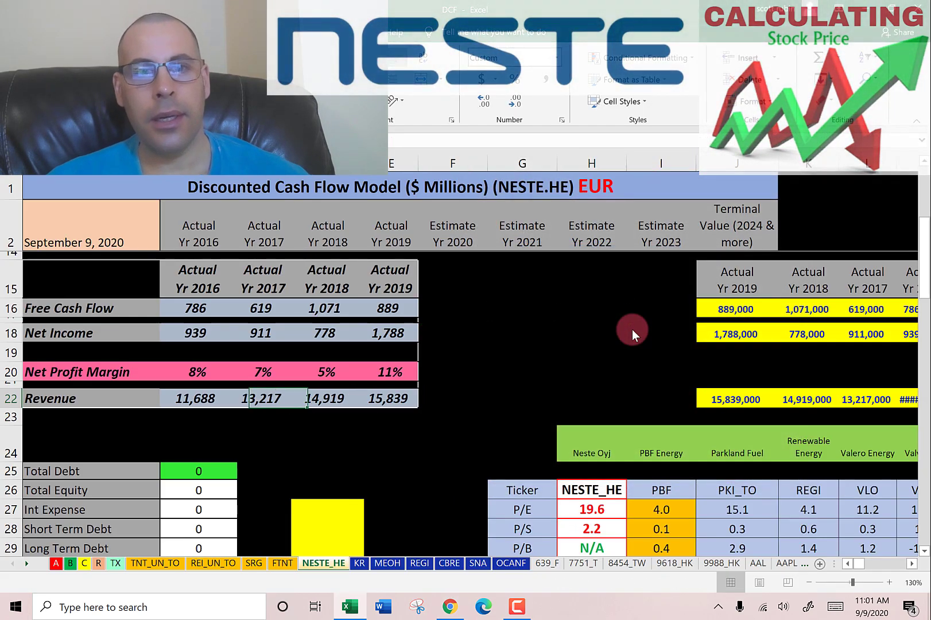
Step: Examine the 2016 to 2019 trends in free cash flow, net income and revenue in the model's summary table
key(Left)
key(Left)
key(Up)
key(Up)
key(Up)
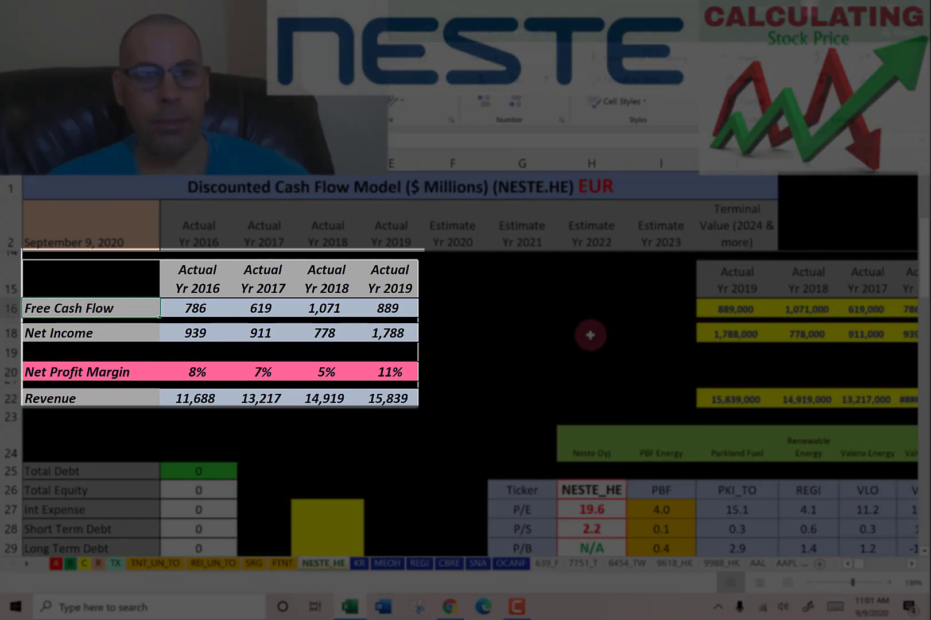
key(Right)
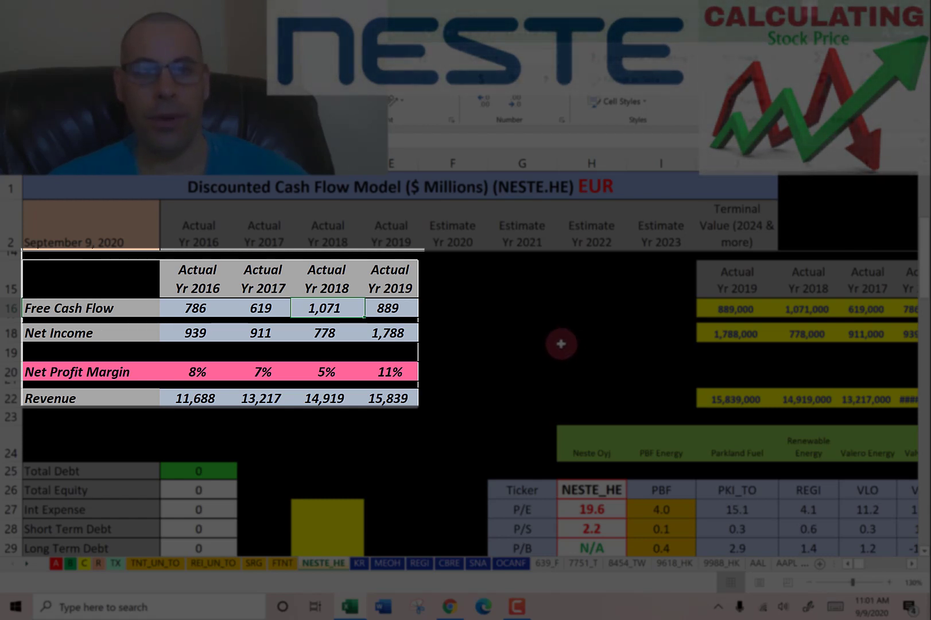
click(218, 333)
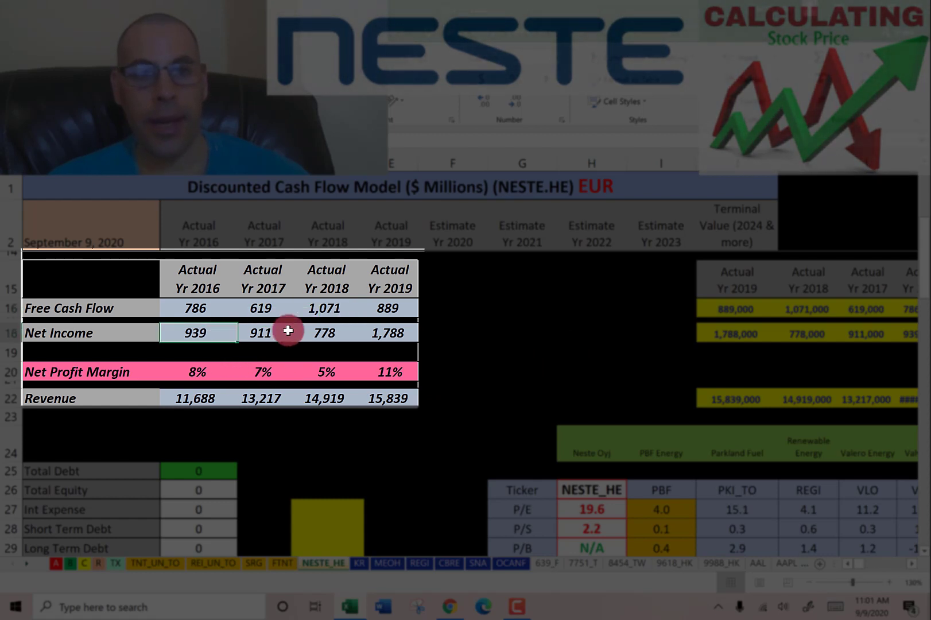
click(336, 334)
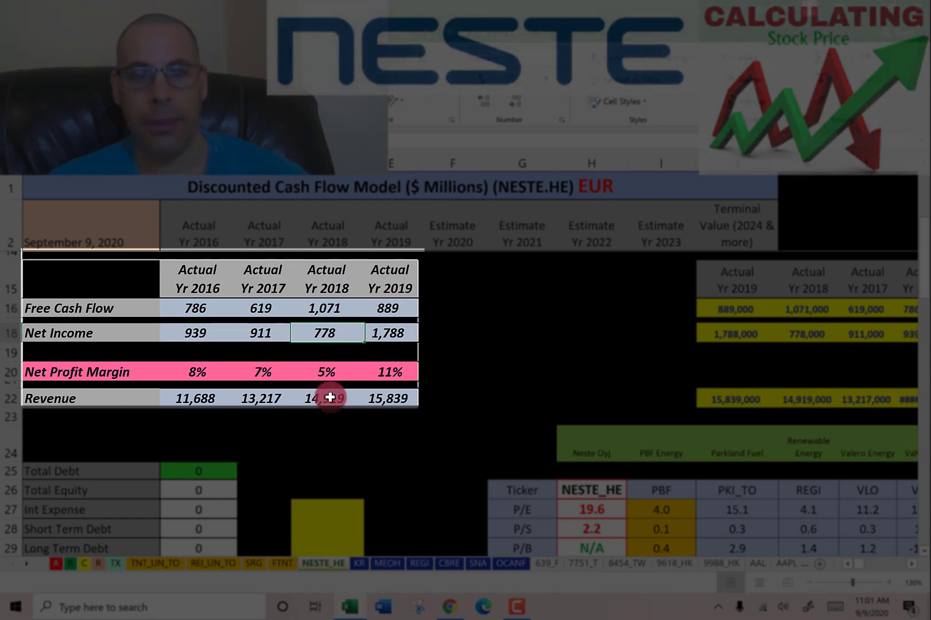
click(208, 396)
click(256, 396)
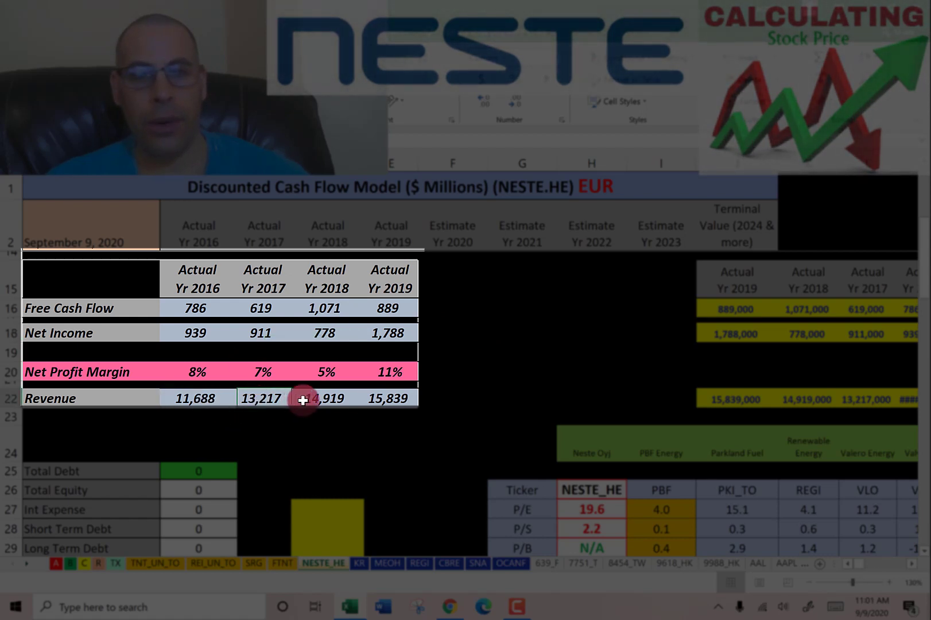
click(310, 396)
click(255, 397)
click(195, 397)
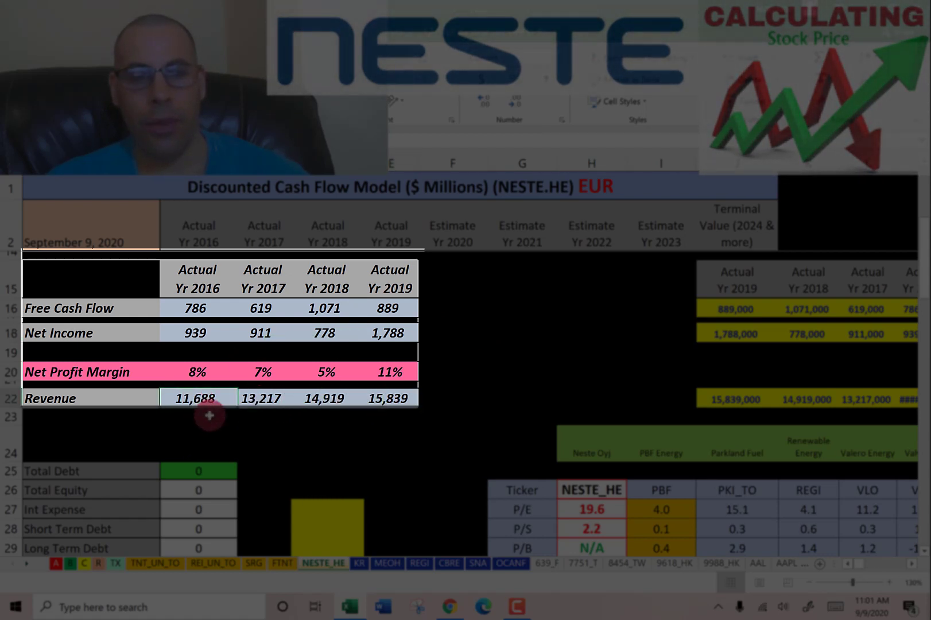
click(387, 399)
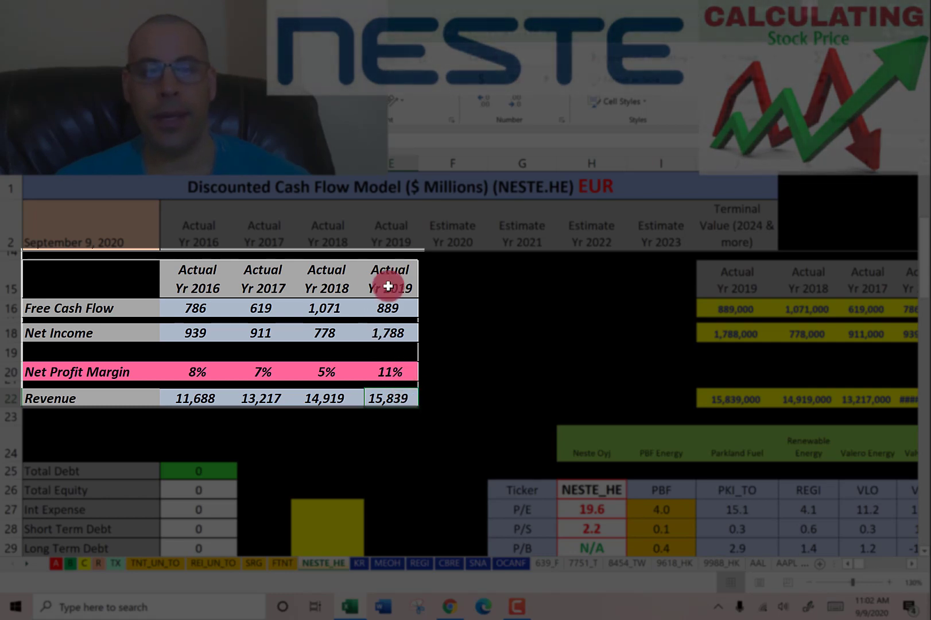
Step: Copy the 2019 interest expense from Yahoo Finance's income statement and enter 46,000 in Excel's Int Expense input cell
key(alt+Tab)
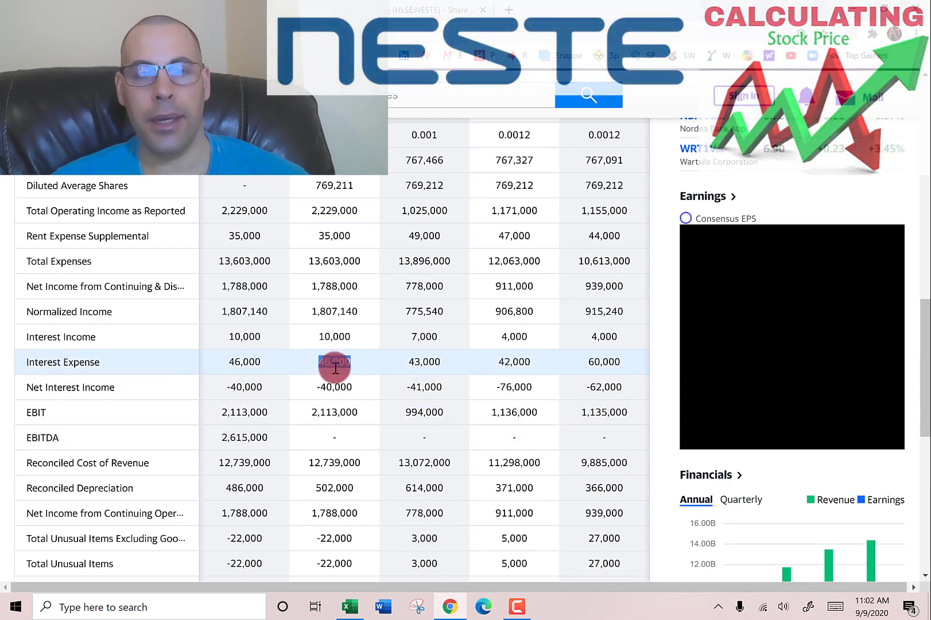
key(alt+Tab)
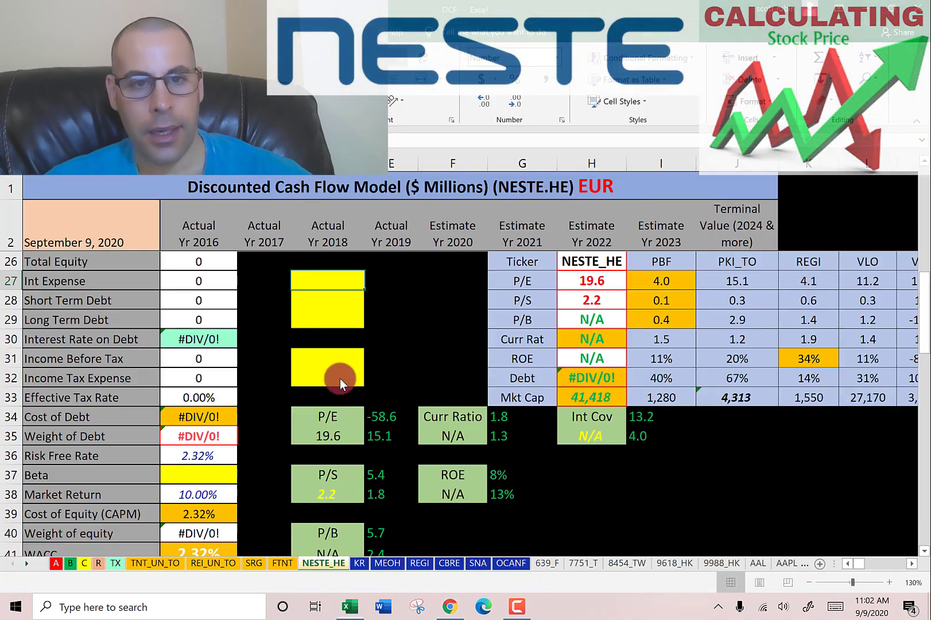
text(46,000)
key(Return)
Step: Switch from Excel to Yahoo Finance and open Neste's annual balance sheet
key(alt+Tab)
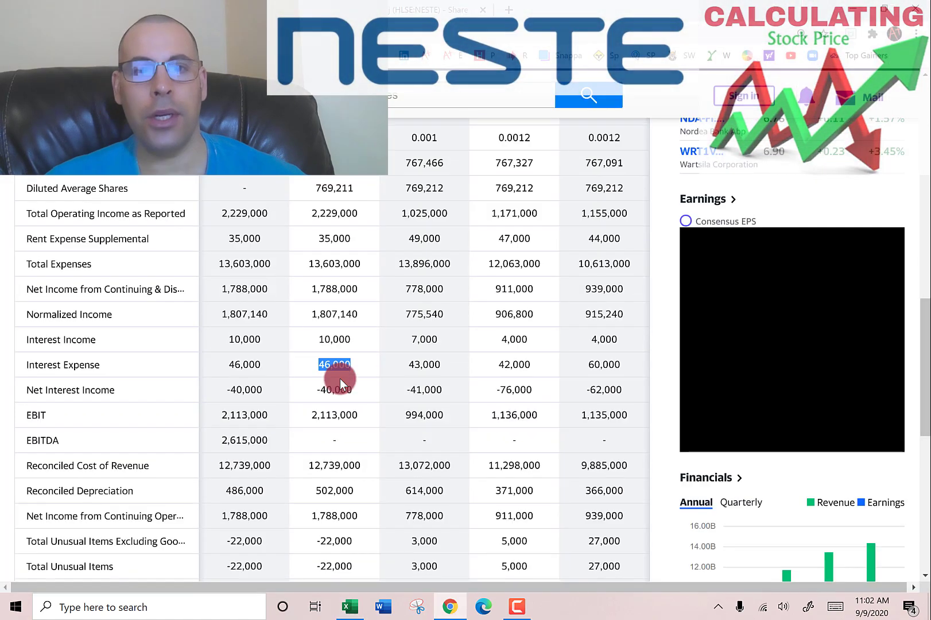
scroll(340, 379, up, 4)
scroll(198, 268, up, 4)
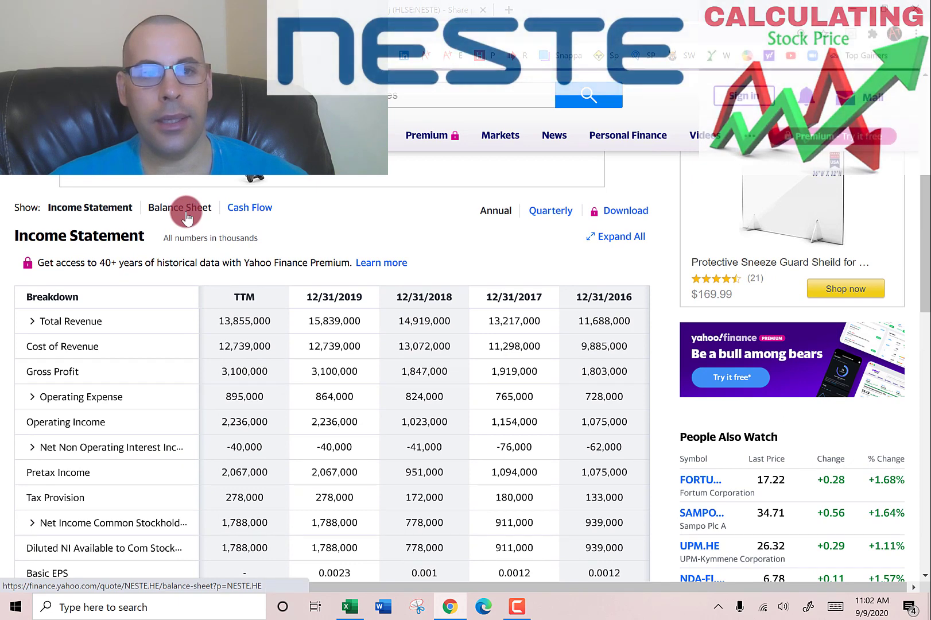
click(186, 214)
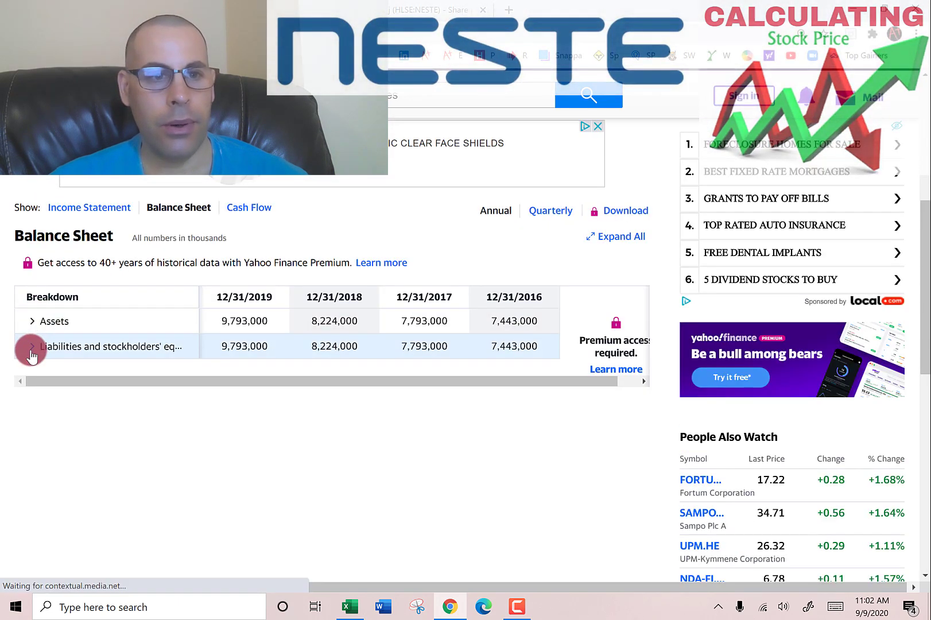
Step: Expand the current and non-current liabilities, copy the 2019 current debt, and enter 140,000 in Excel's Short Term Debt input cell
click(32, 350)
click(38, 370)
click(52, 422)
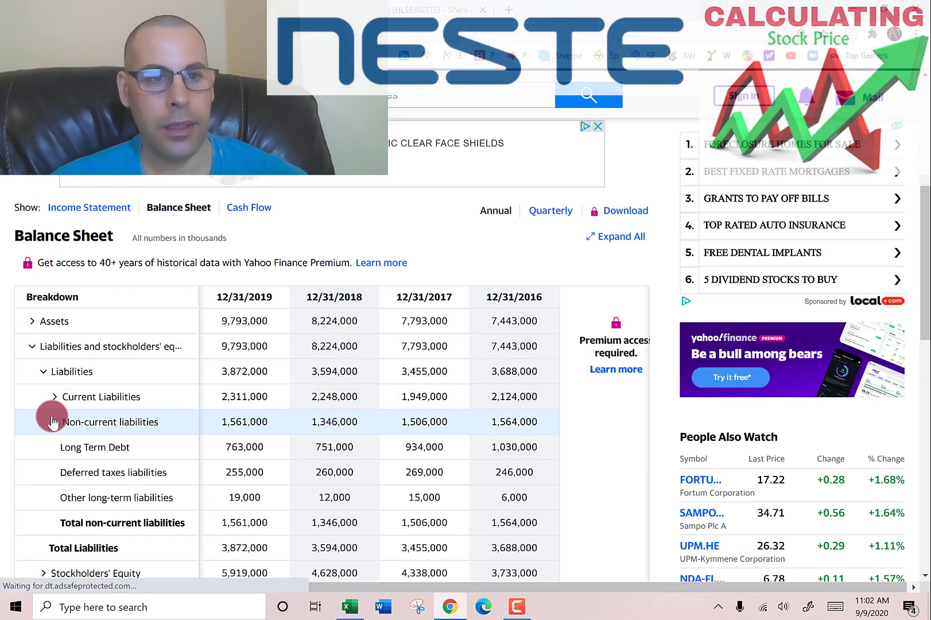
click(57, 396)
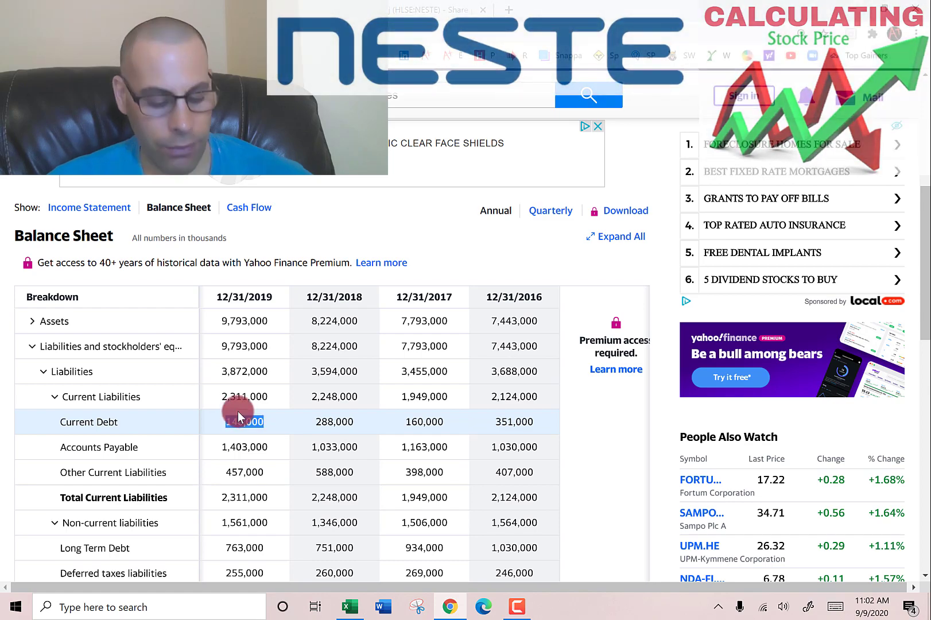
key(alt+Tab)
text(140,000)
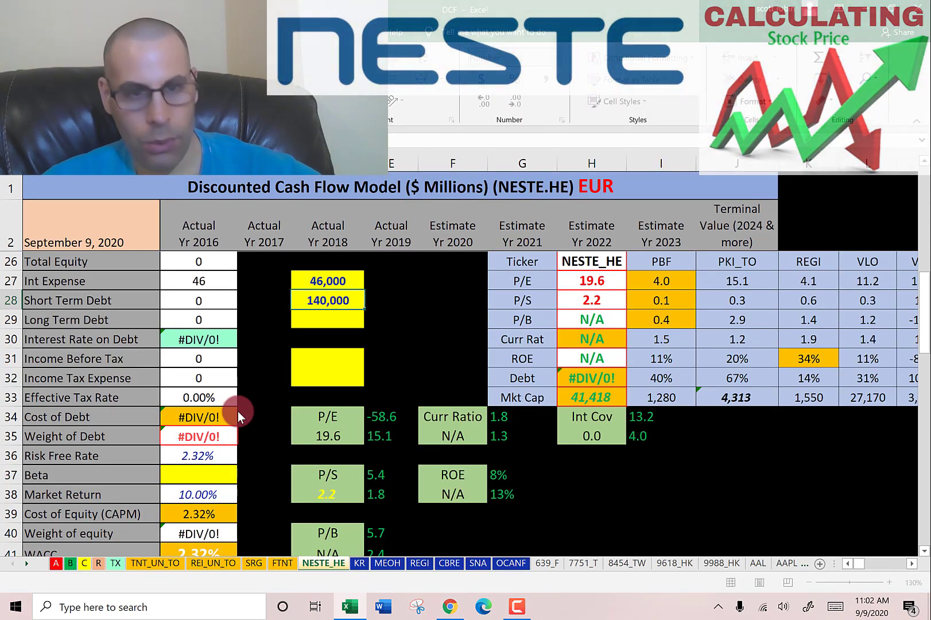
Step: Look up the 2019 long term debt on Yahoo Finance's balance sheet and enter 763,000 in Excel's Long Term Debt input cell
key(alt+Tab)
scroll(237, 411, down, 2)
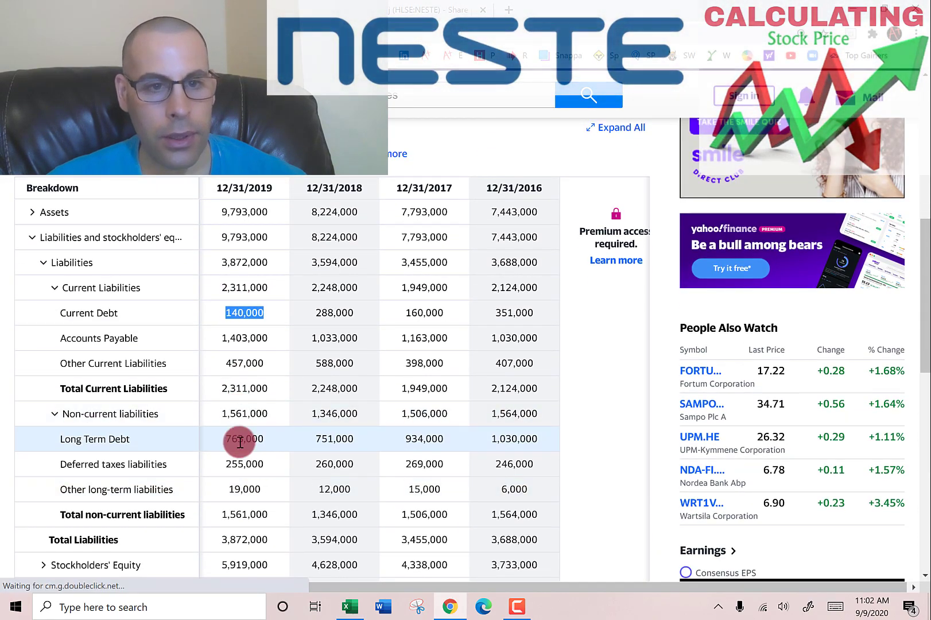
double_click(240, 439)
key(alt+Tab)
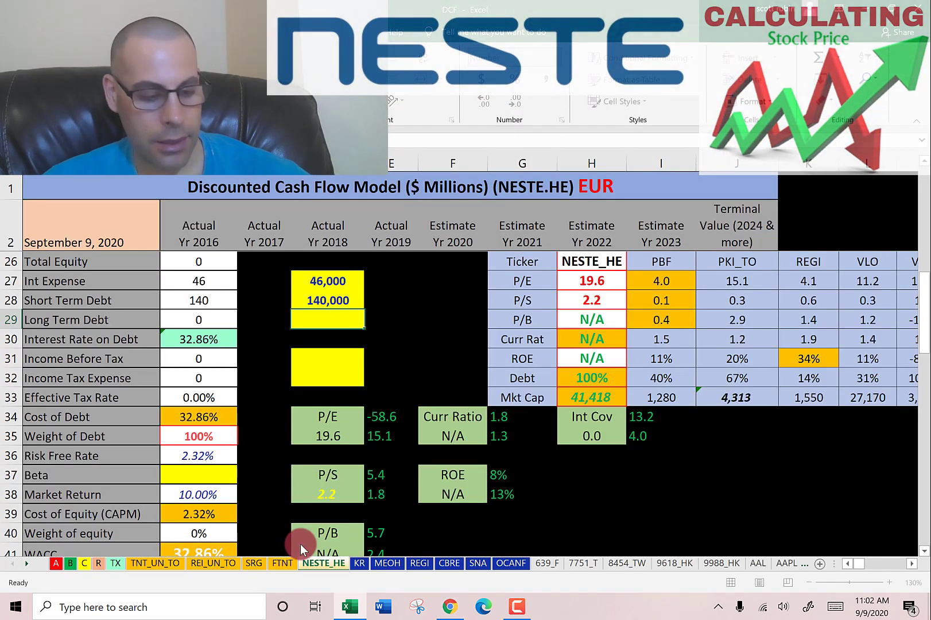
text(763000)
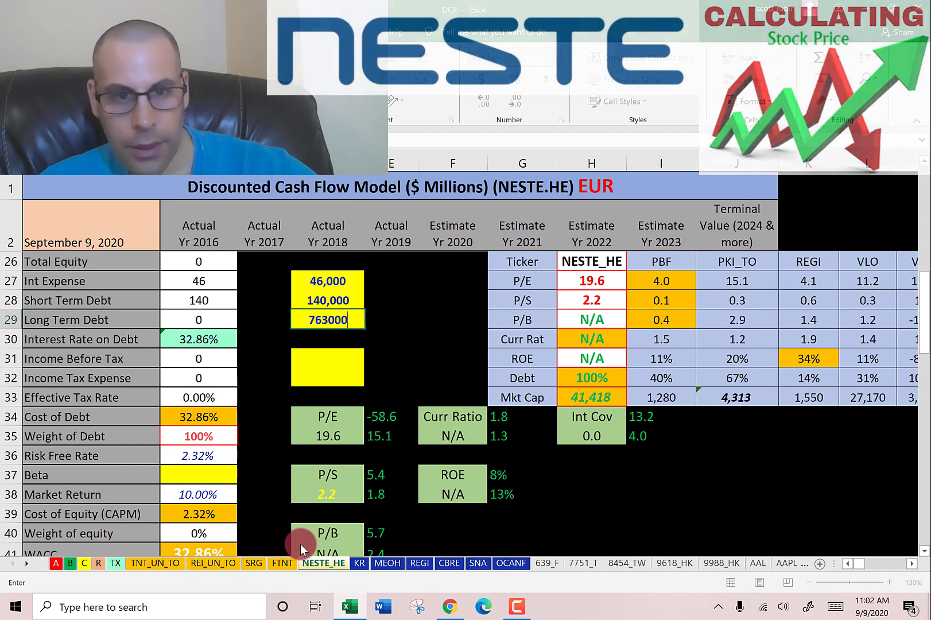
key(Return)
key(Return)
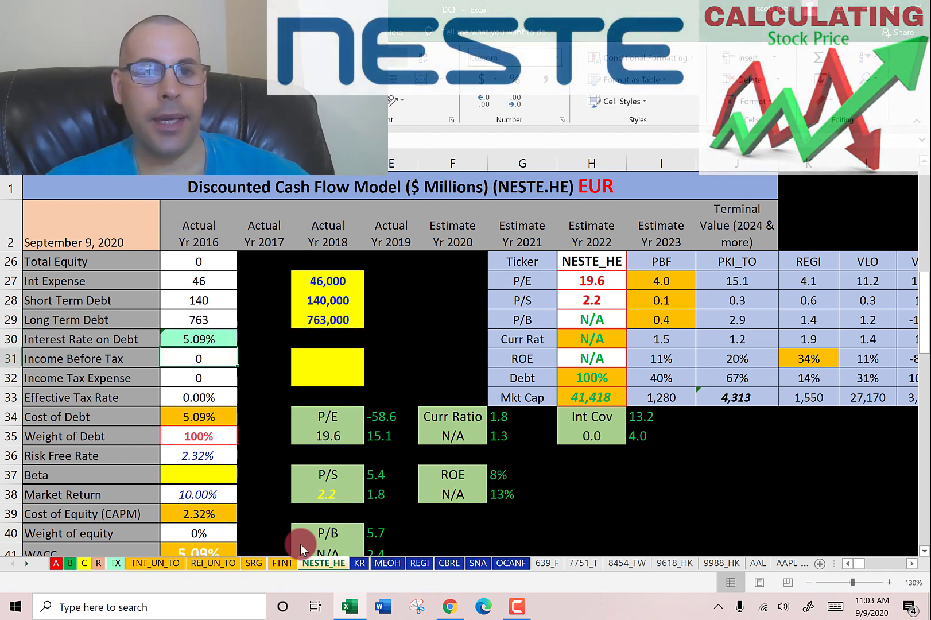
Step: Copy the 2019 income before tax from Yahoo Finance's income statement and enter 2,067,000 in Excel's Income Before Tax input cell
key(alt+Tab)
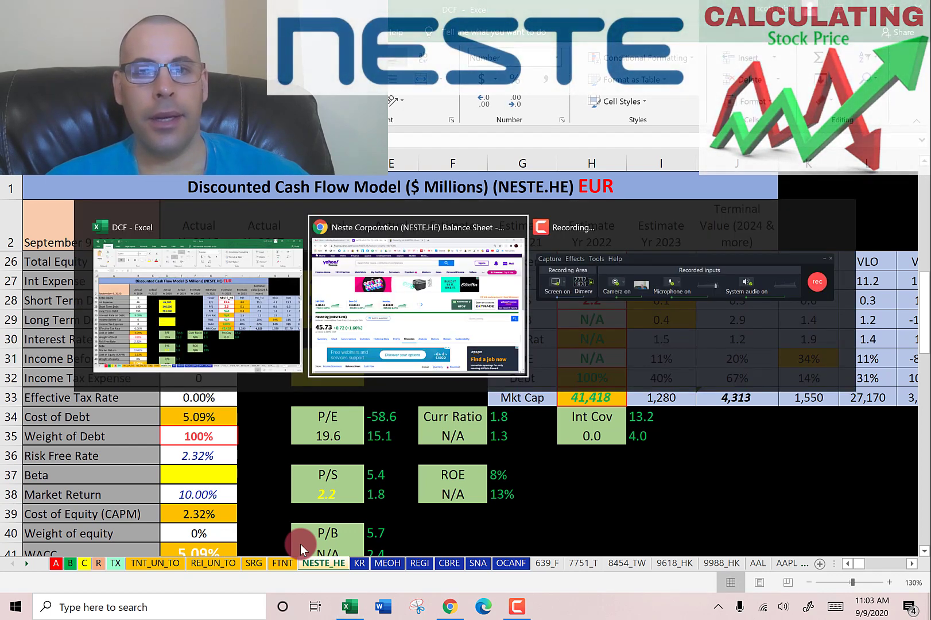
scroll(144, 406, down, 3)
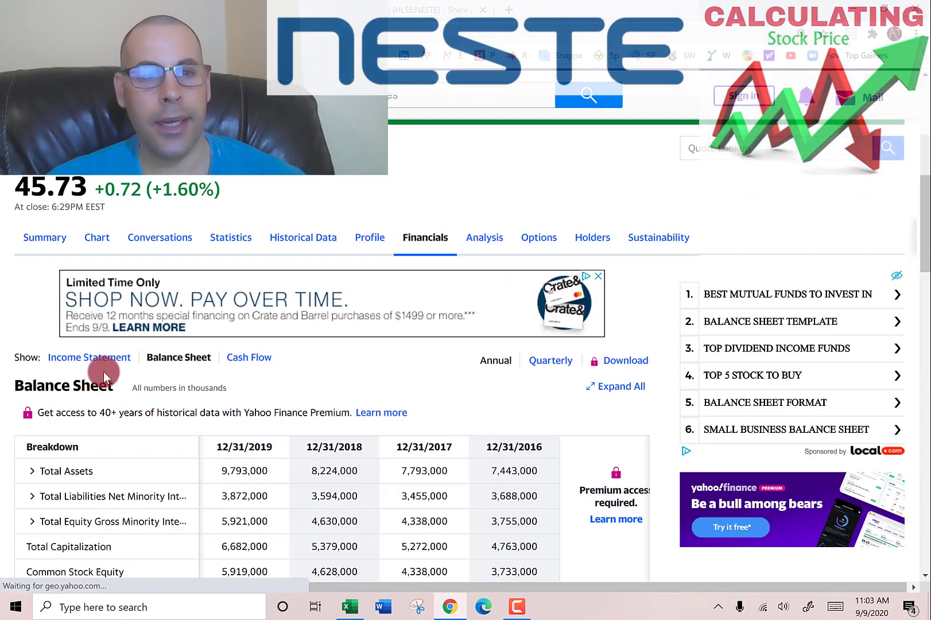
click(98, 367)
scroll(241, 355, down, 5)
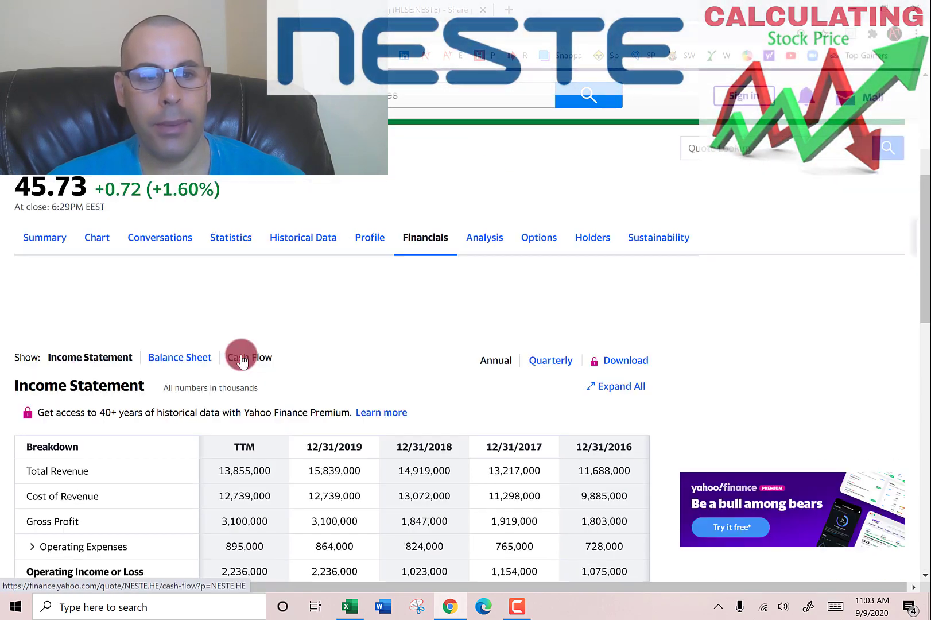
scroll(241, 354, down, 1)
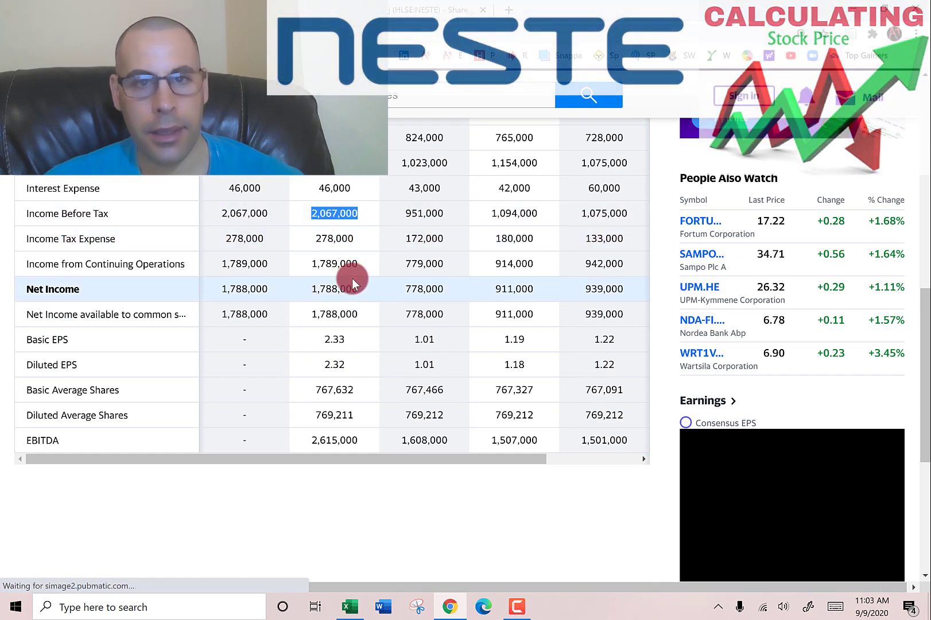
key(alt+Tab)
text(2,067,000)
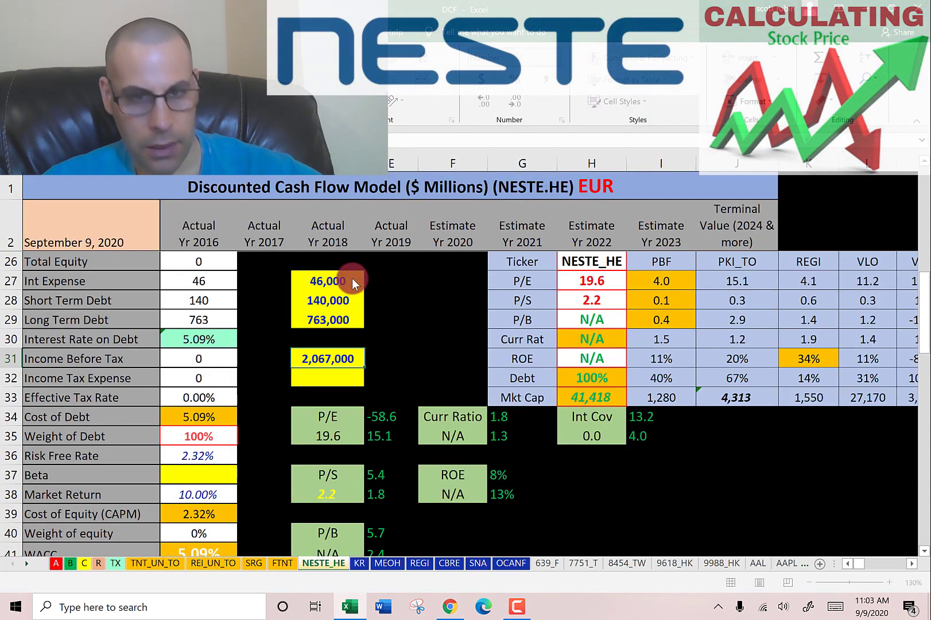
Step: Copy the 2019 income tax expense from Yahoo Finance and enter 278,000 in Excel's Income Tax Expense input cell
key(alt+Tab)
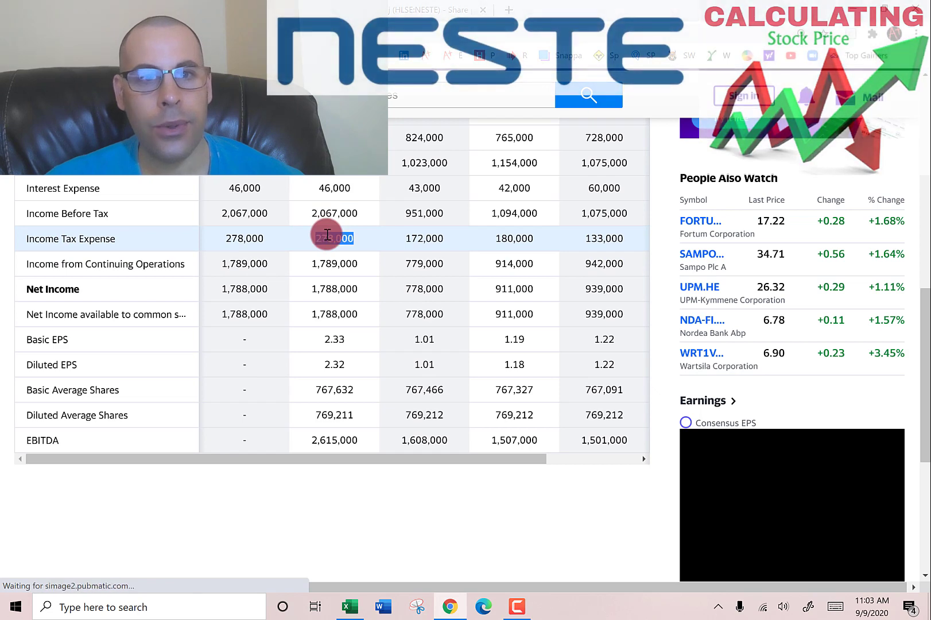
key(ctrl+c)
key(alt+Tab)
key(ctrl+v)
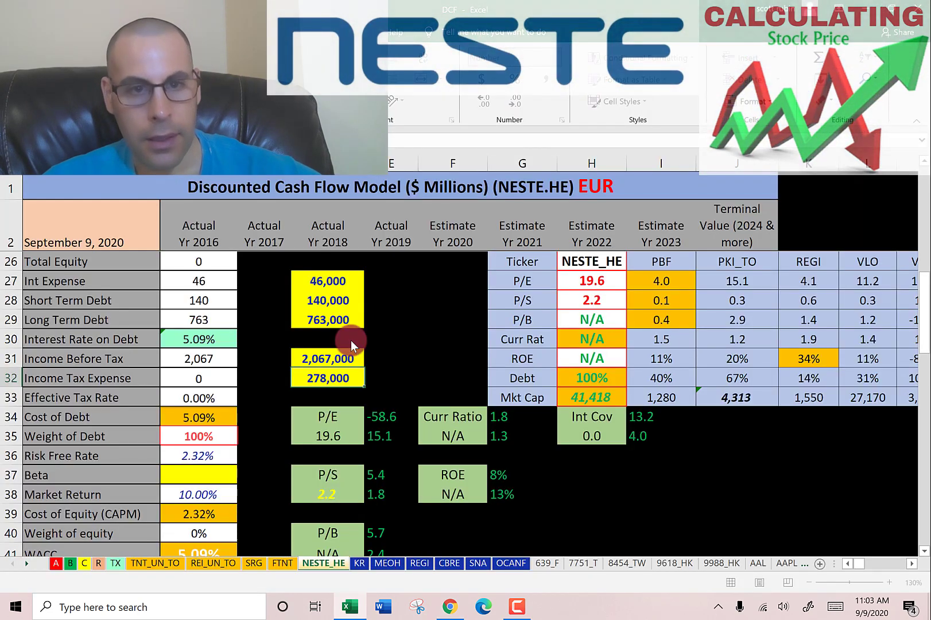
Step: Find Neste's five-year monthly beta in Yahoo Finance's stock summary and enter 0.52 in Excel's Beta cell
key(Down)
key(Left)
key(Left)
key(Down)
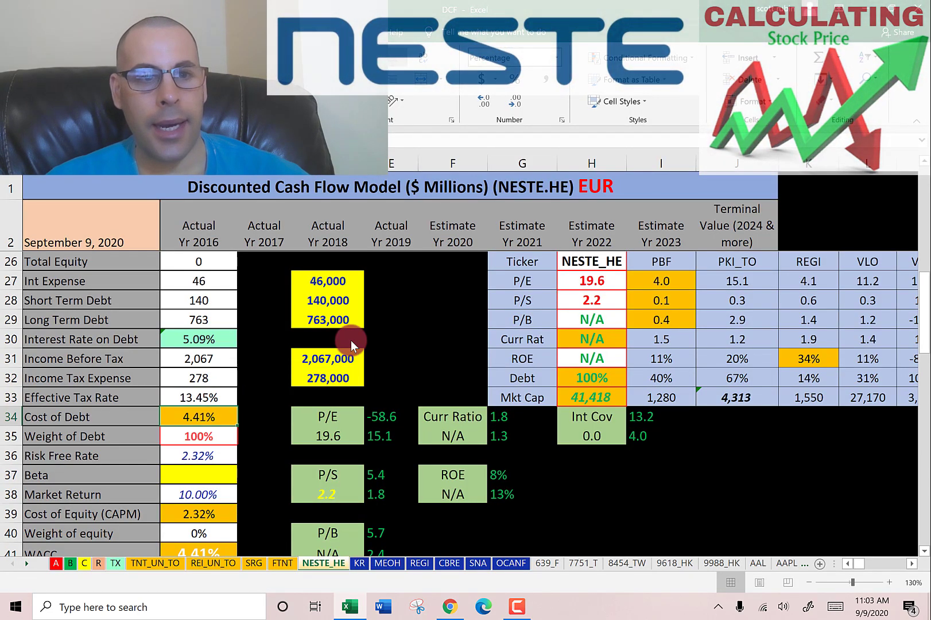
key(Down)
key(Down)
key(Down)
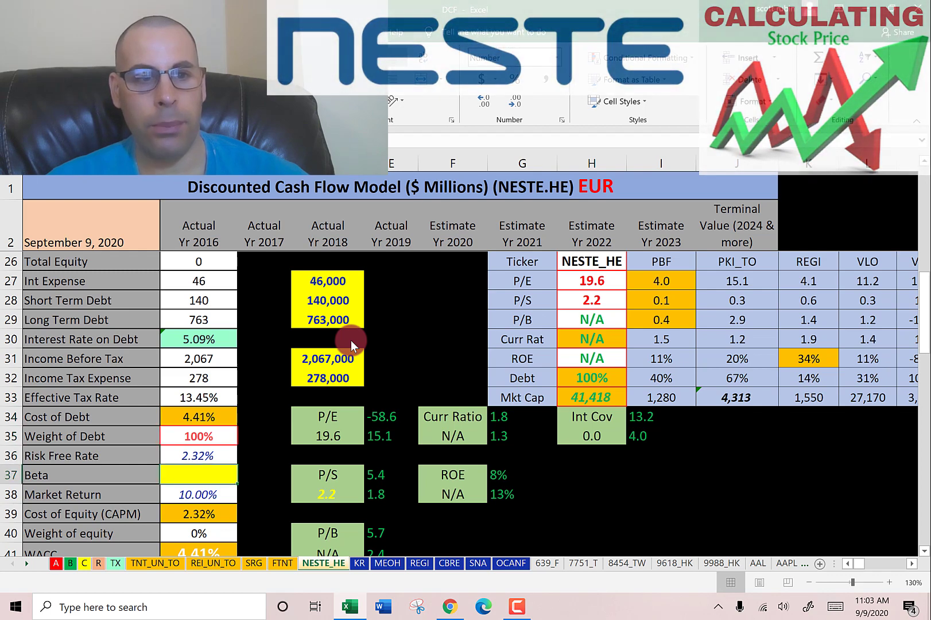
key(alt+Tab)
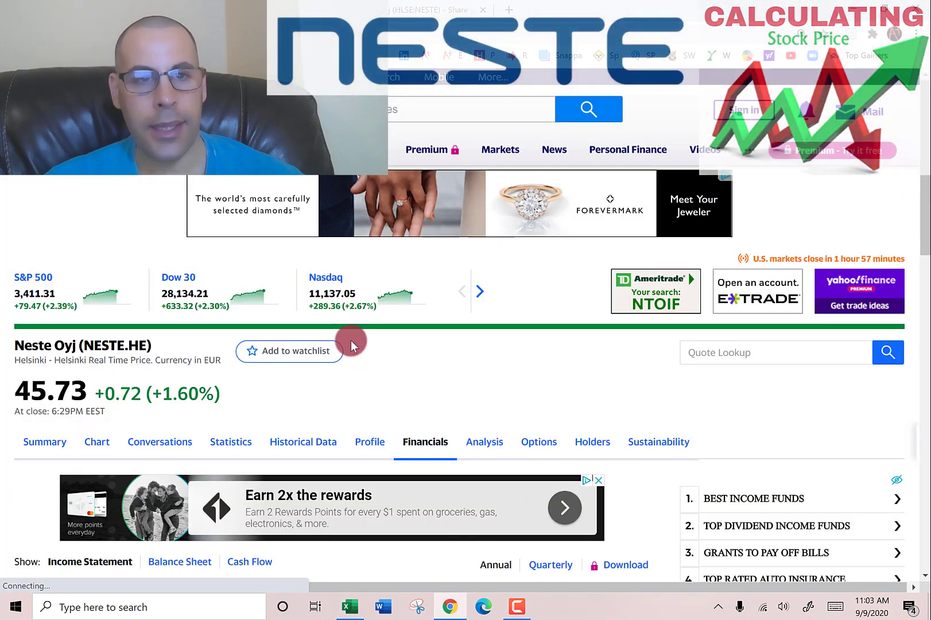
click(54, 442)
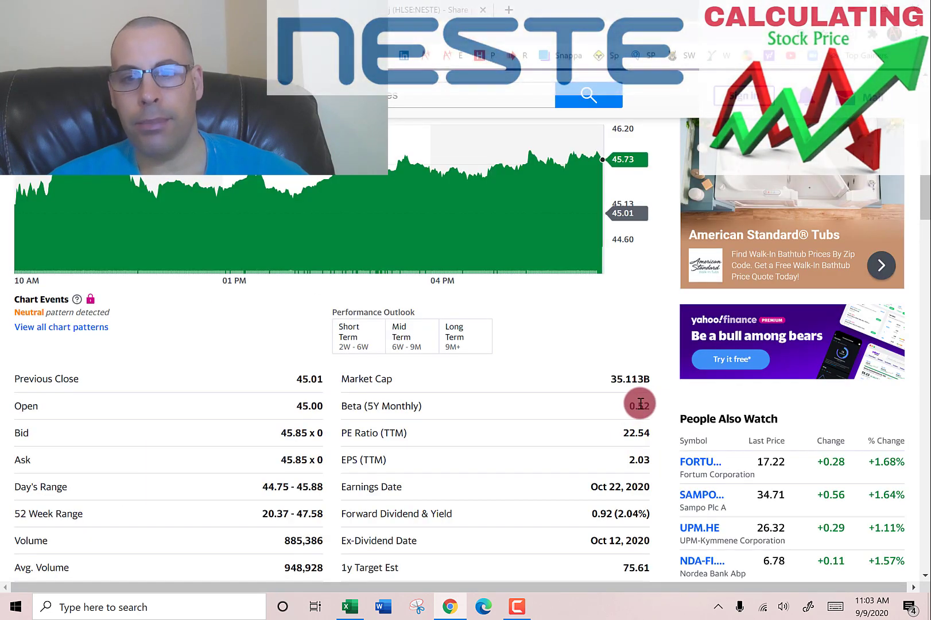
double_click(640, 404)
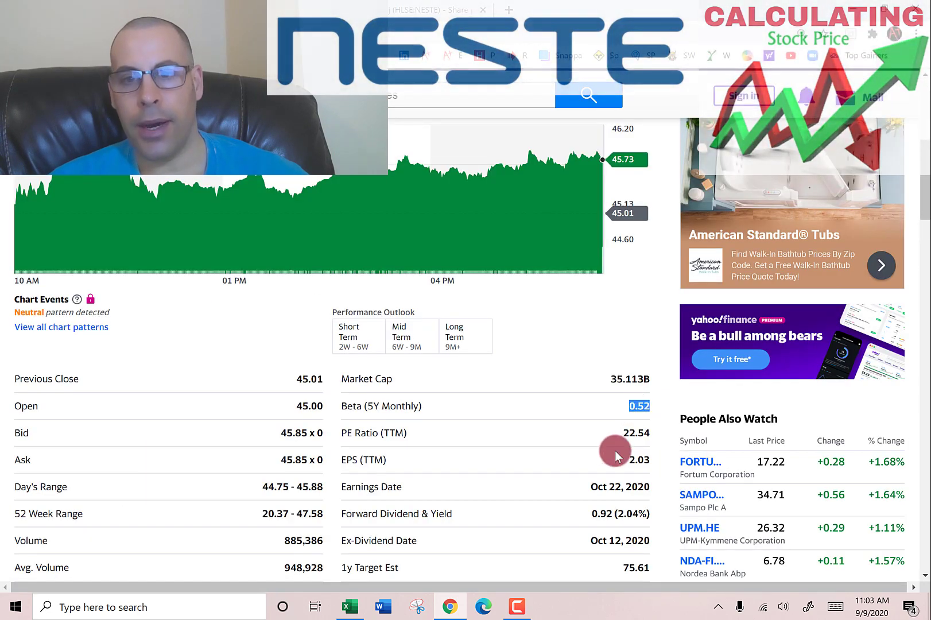
key(alt+Tab)
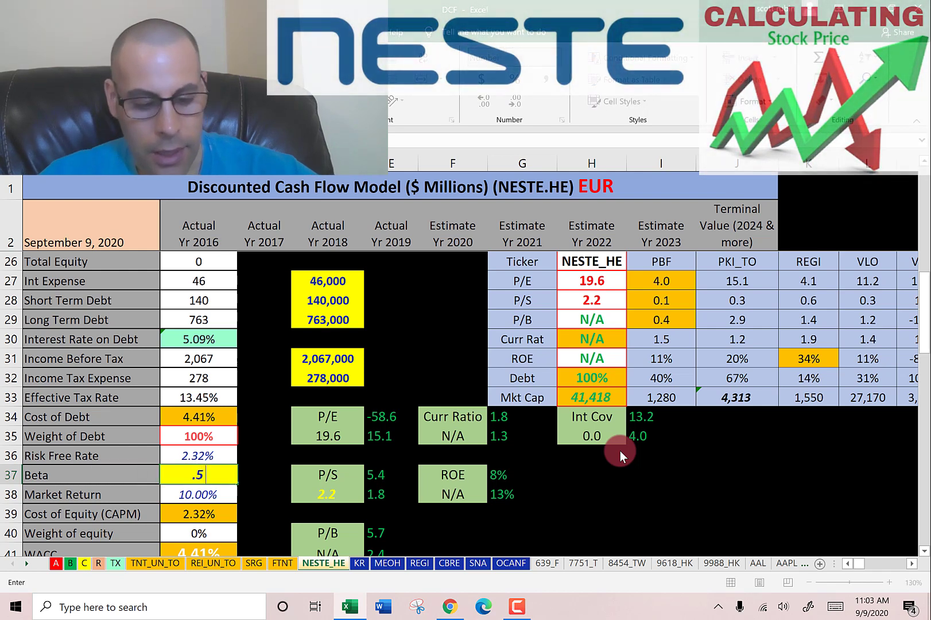
key(Return)
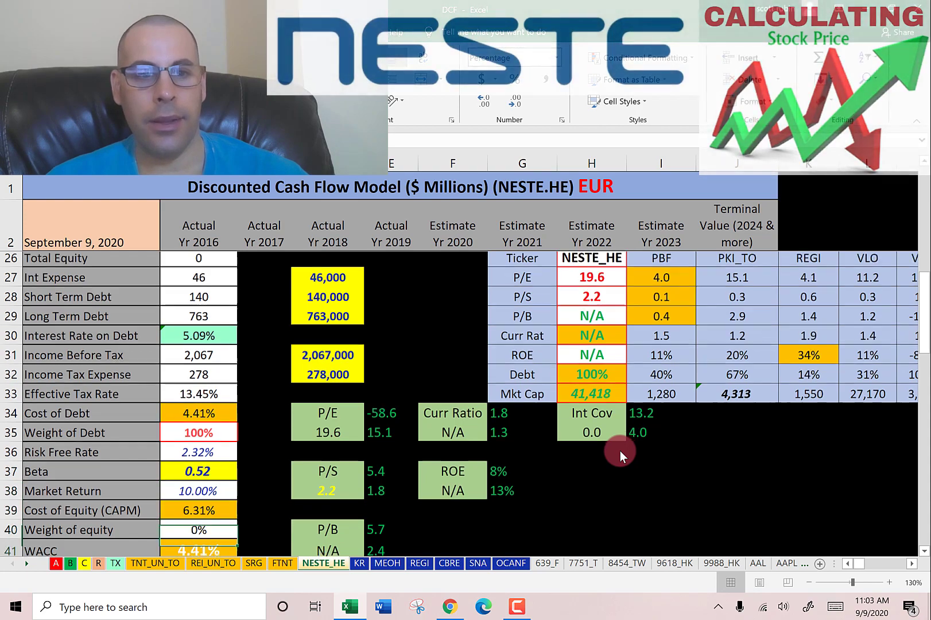
Step: Return to Yahoo Finance and reopen Neste's balance sheet from the company's financials
scroll(620, 449, down, 2)
key(alt+Tab)
scroll(444, 401, up, 5)
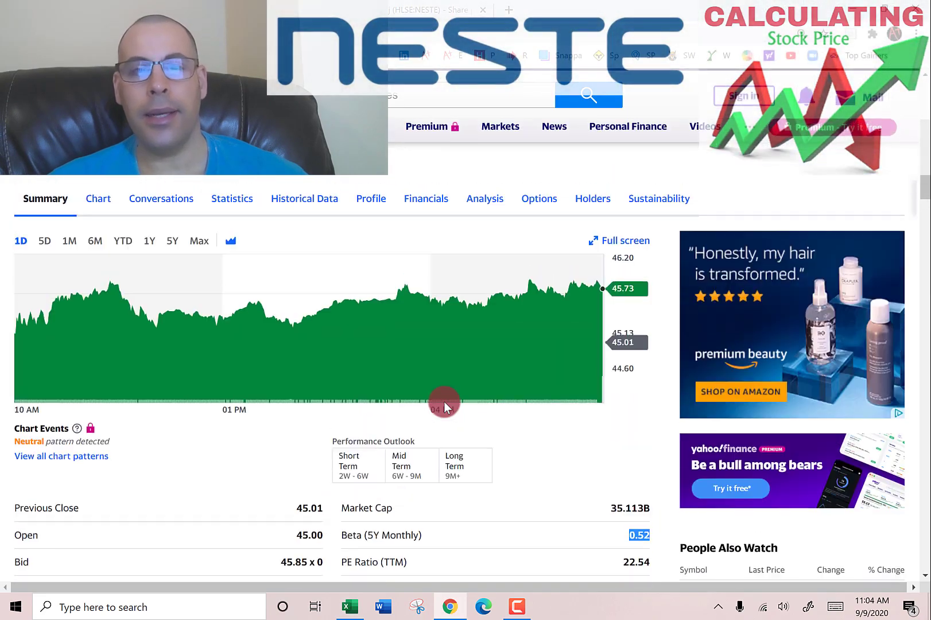
click(430, 350)
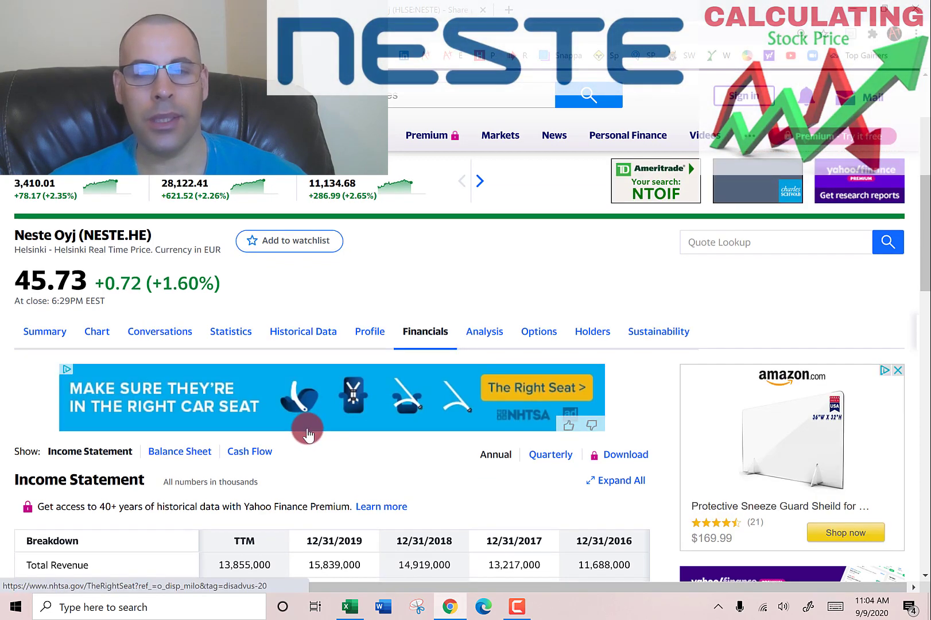
scroll(307, 428, down, 2)
click(192, 333)
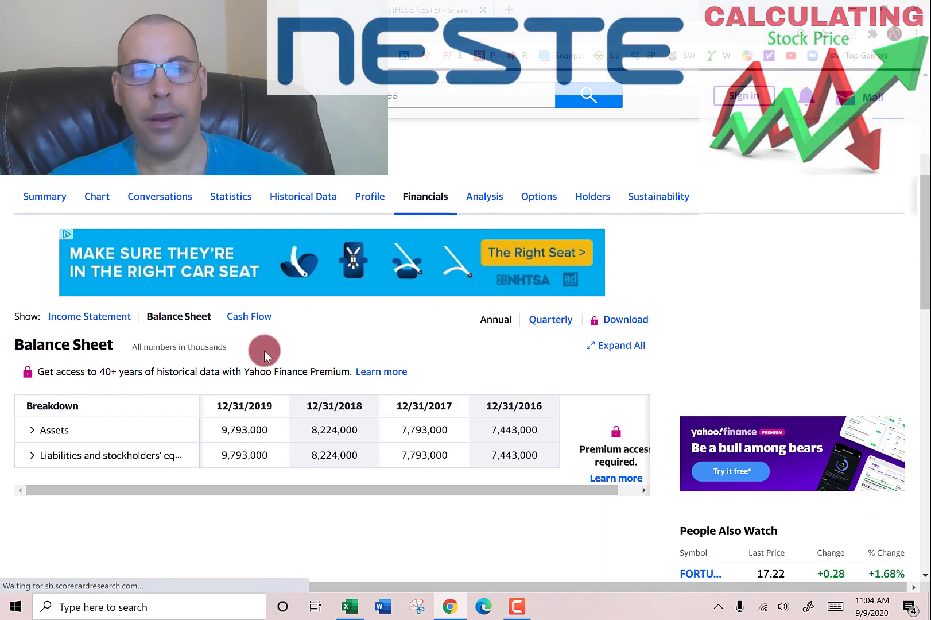
Step: Expand the assets, copy the 2019 current assets, and enter 5,341,000 in Excel's Current Assets input cell
scroll(264, 349, down, 3)
click(33, 226)
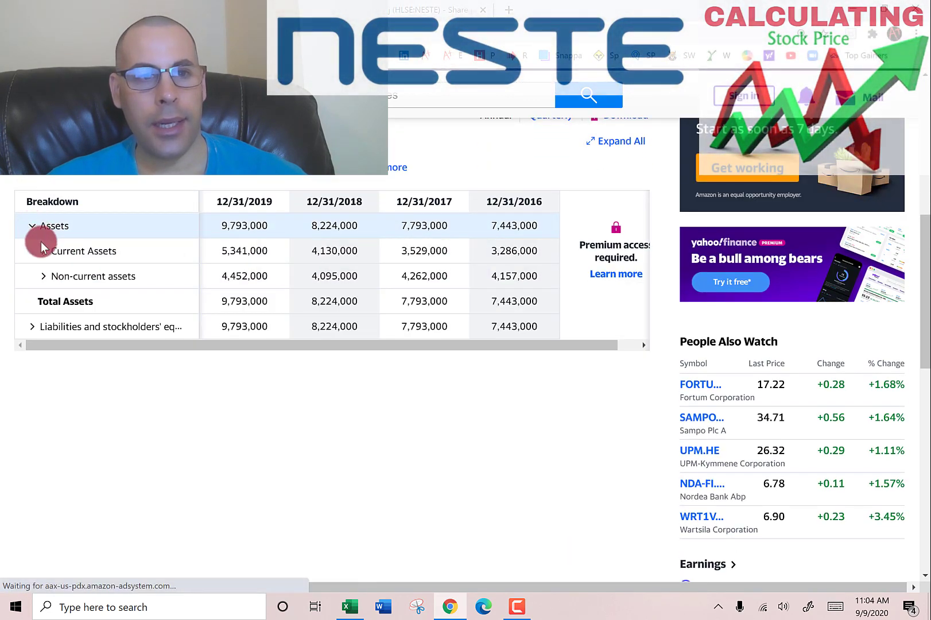
double_click(256, 247)
key(ctrl+c)
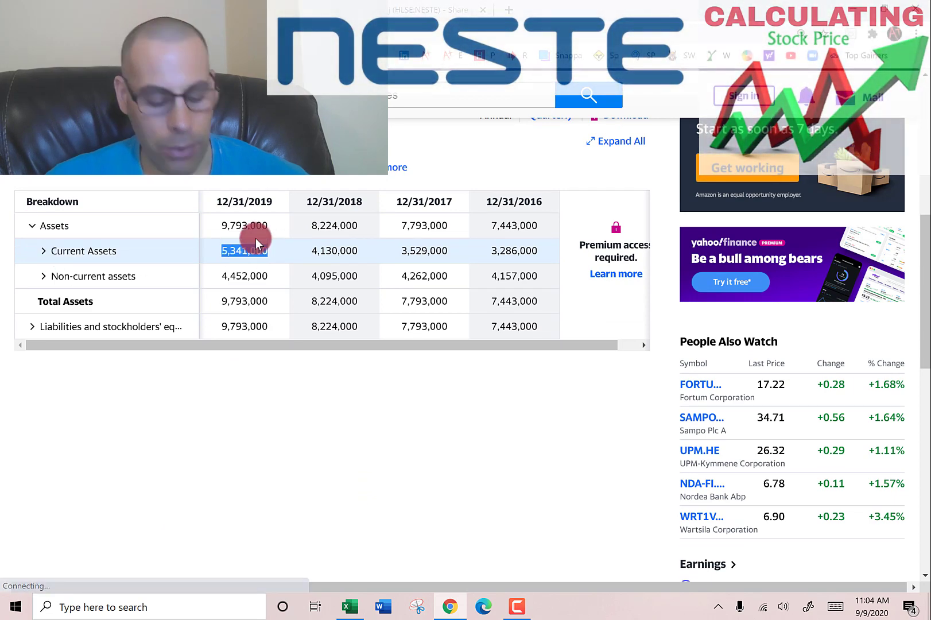
key(alt+Tab)
key(ctrl+v)
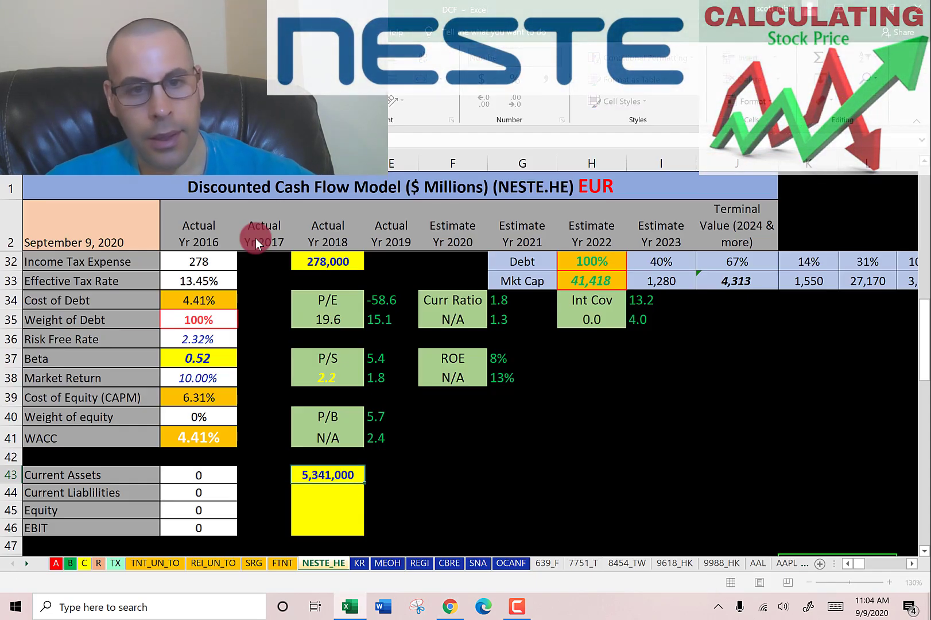
Step: Copy the 2019 current liabilities of 2,311,000 from Yahoo Finance's balance sheet into Excel's Current Liabilities input cell
key(alt+Tab)
click(42, 251)
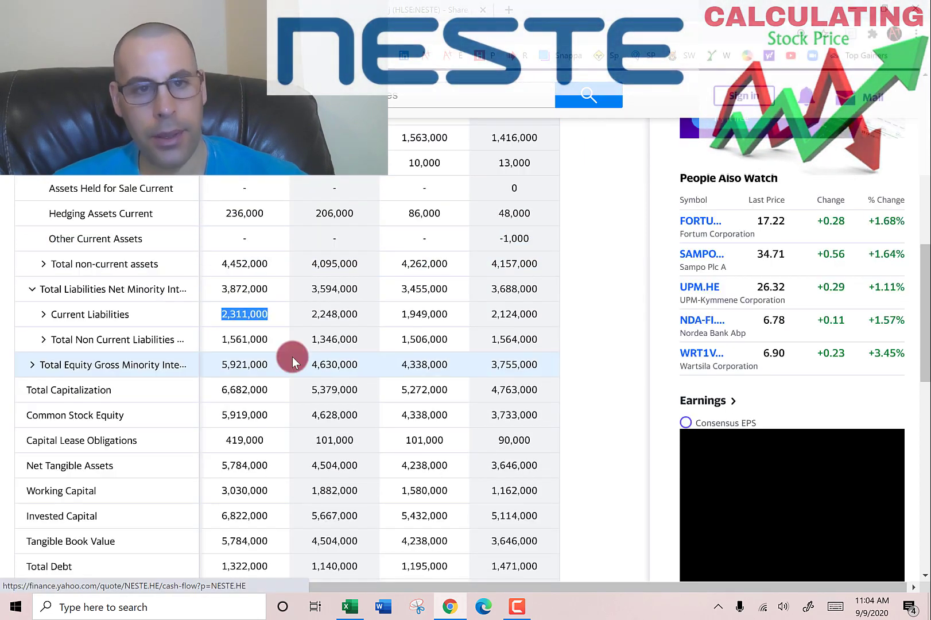
key(alt+Tab)
key(alt+Tab)
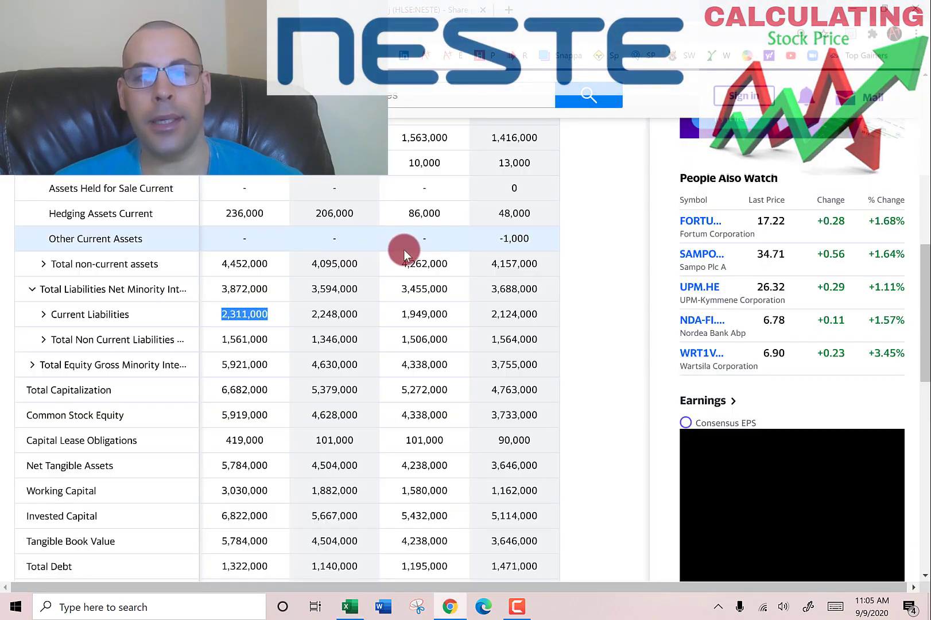
Step: Copy the 2019 total equity of 5,921,000 from Yahoo Finance's balance sheet into Excel's Equity input cell
scroll(204, 227, down, 5)
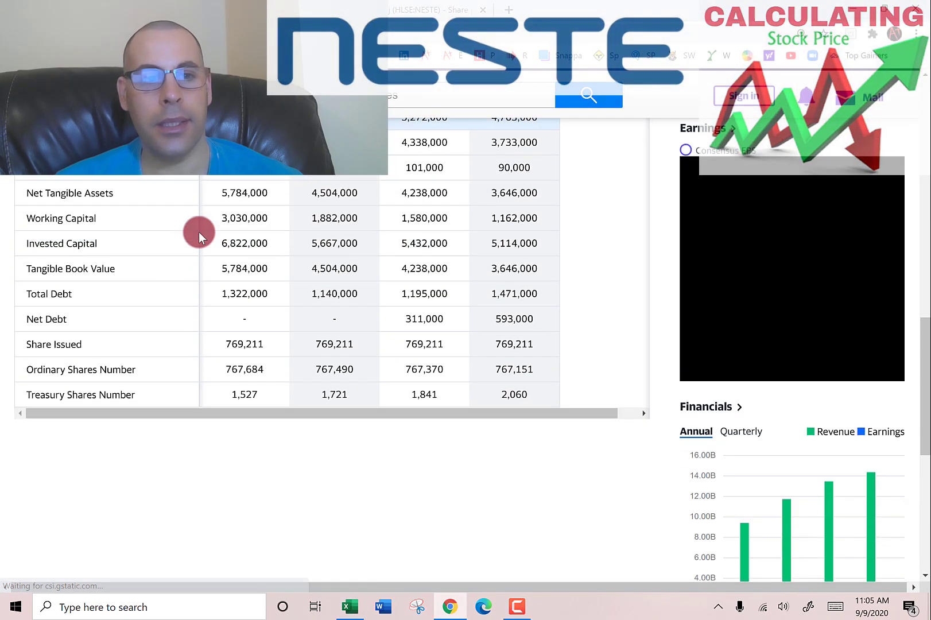
scroll(189, 241, up, 5)
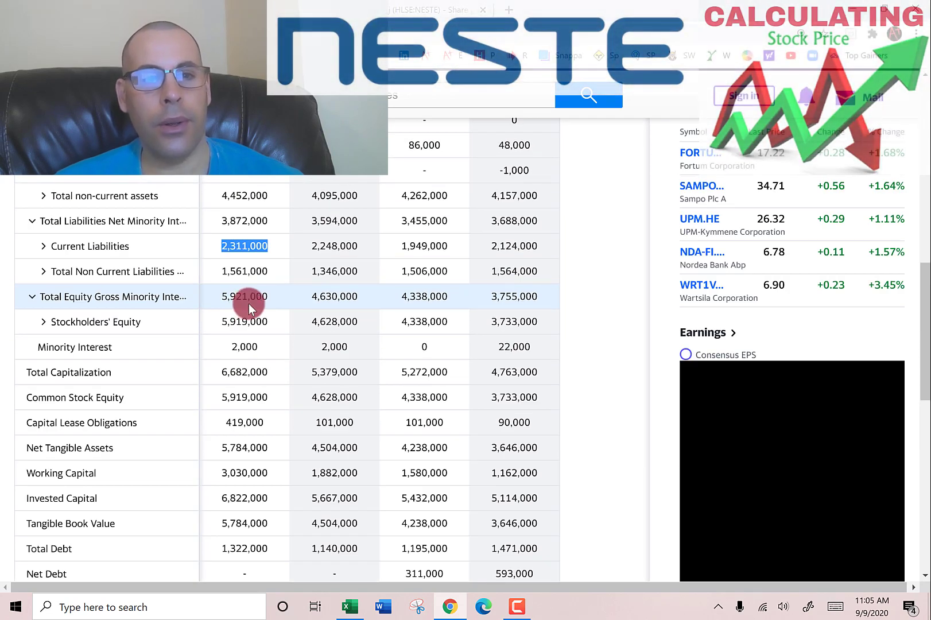
double_click(249, 299)
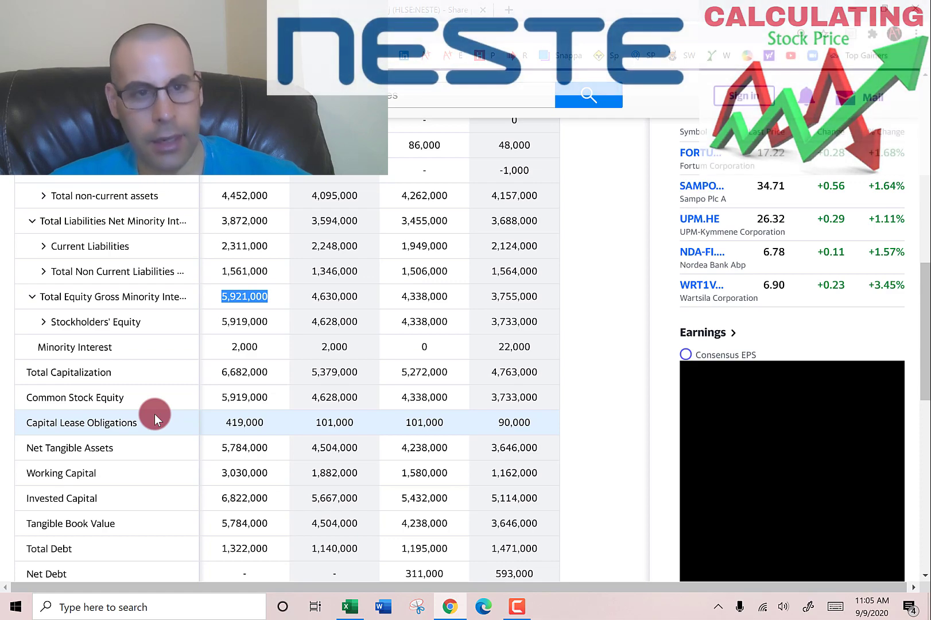
key(alt+Tab)
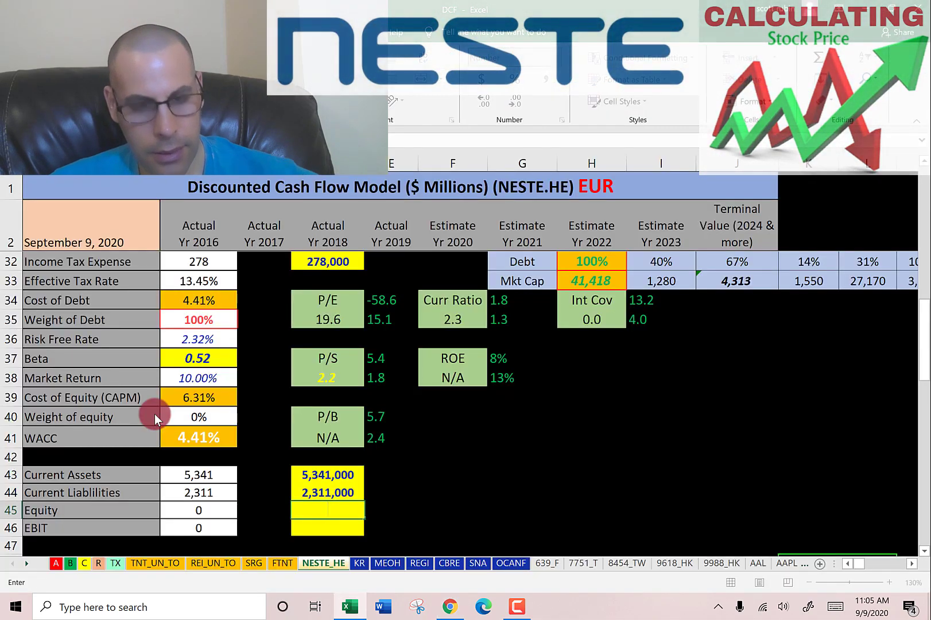
key(ctrl+v)
Step: Copy the 2019 operating income of 2,236,000 from Yahoo Finance's income statement into Excel's EBIT input cell
key(alt+Tab)
scroll(89, 403, up, 2)
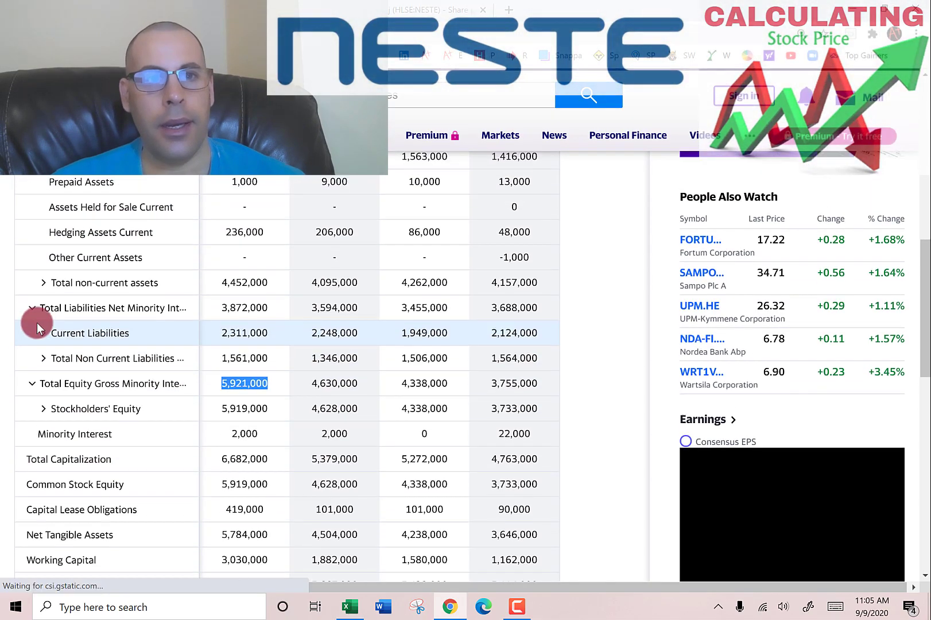
scroll(37, 327, up, 5)
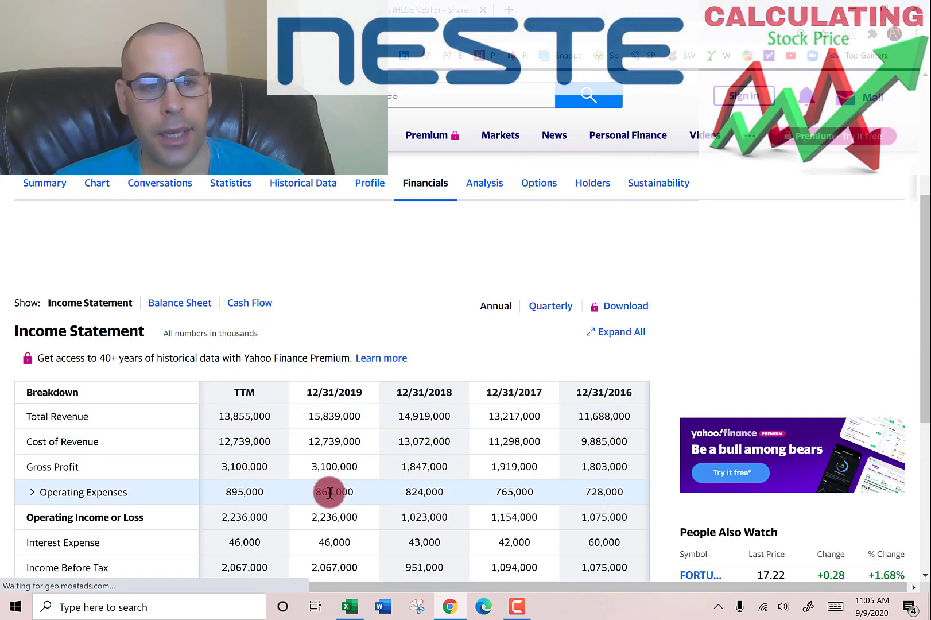
scroll(337, 491, down, 1)
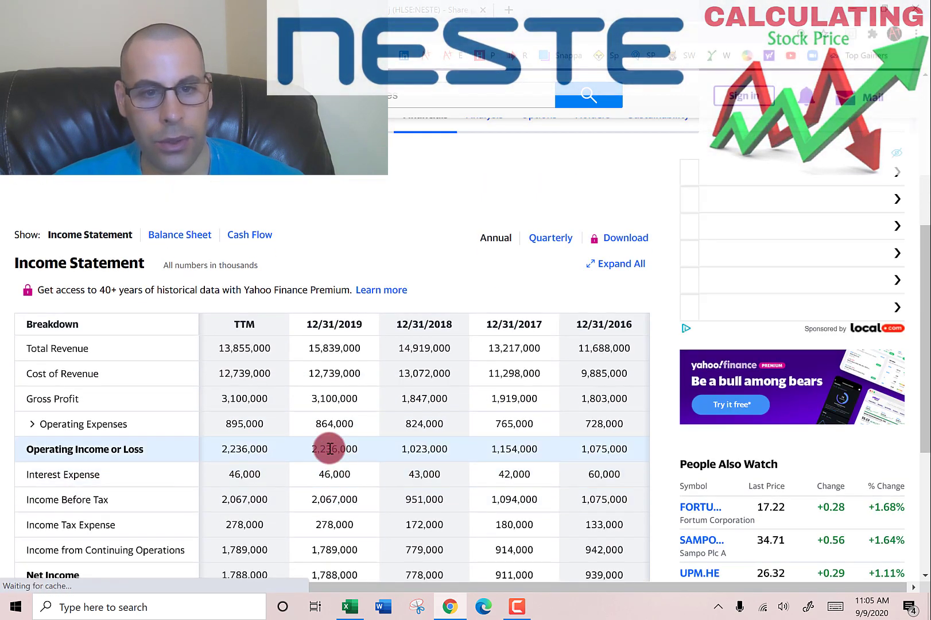
double_click(326, 448)
key(ctrl+c)
key(alt+Tab)
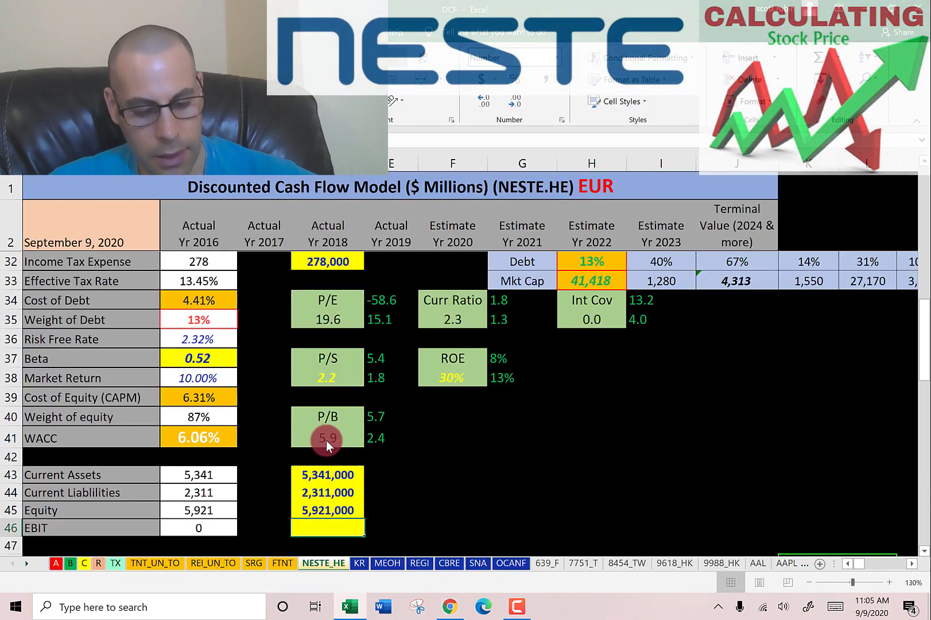
key(ctrl+v)
Step: Examine the model's cost of debt alongside the interest rate, effective tax rate and weight of debt behind it
key(Up)
key(Up)
key(Up)
key(Up)
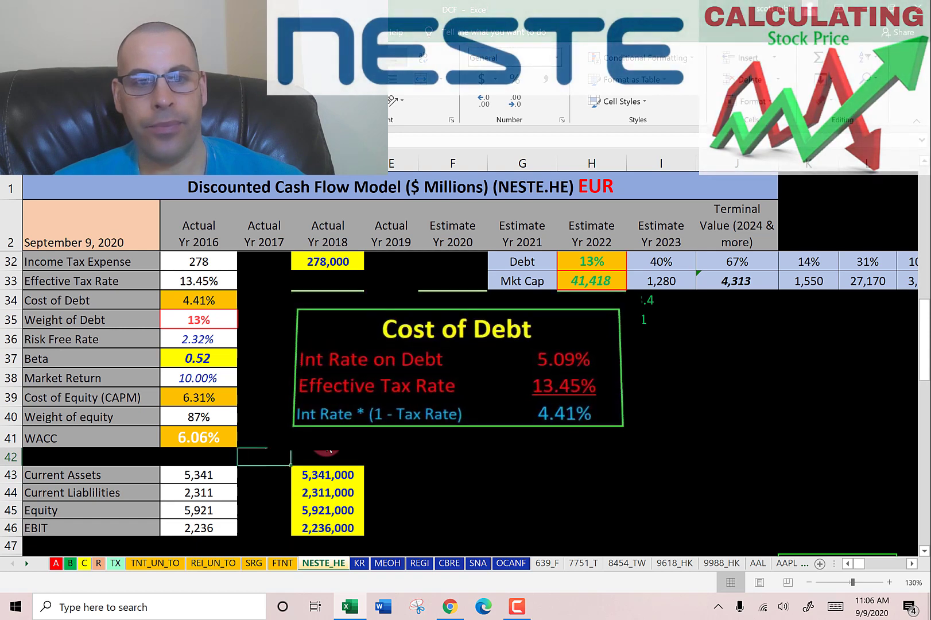
key(Left)
key(Left)
key(Up)
key(Up)
key(Up)
key(Up)
key(Up)
key(Up)
key(Up)
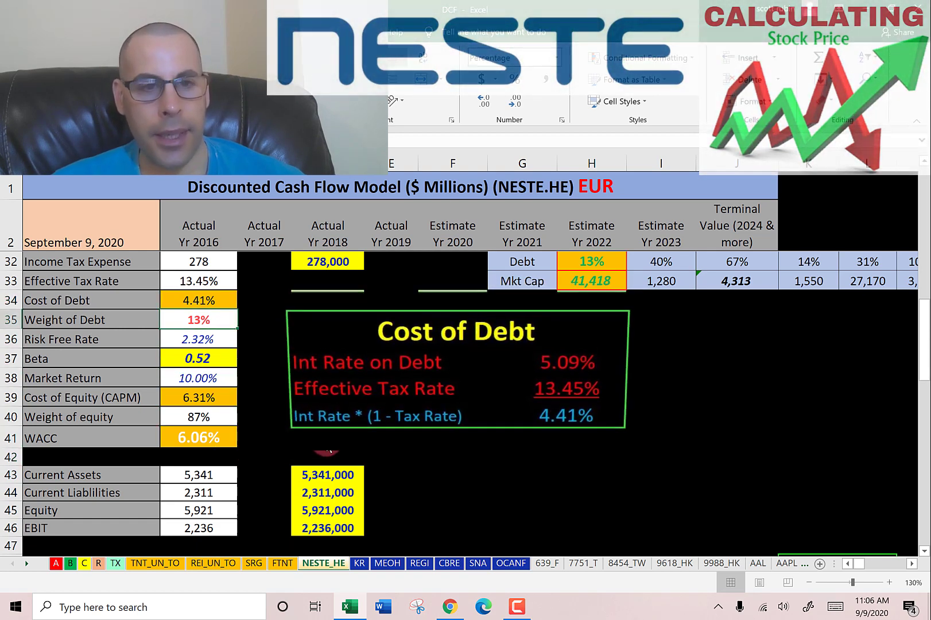
click(198, 300)
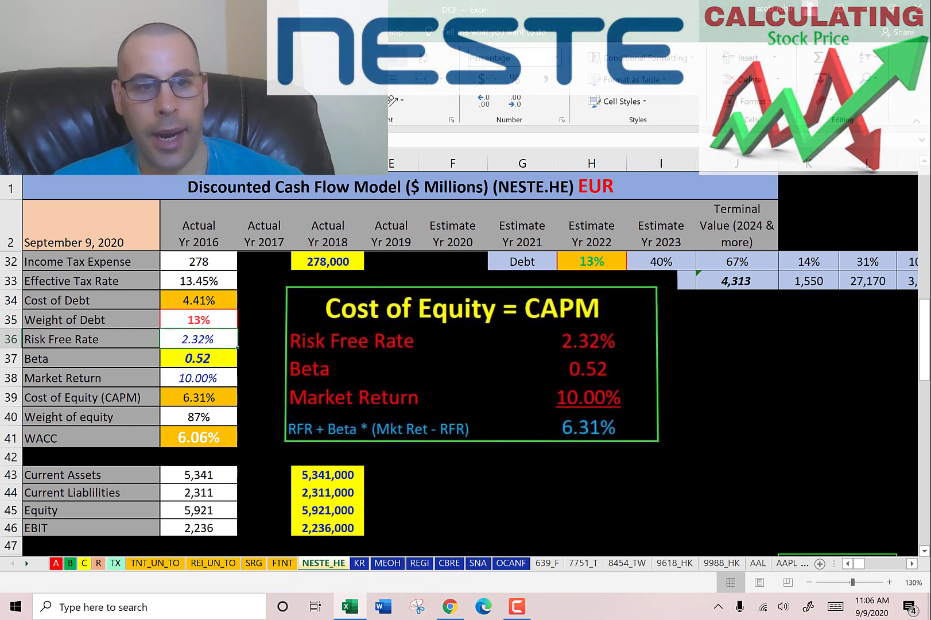
Step: Review the risk-free rate, beta and market return behind the CAPM cost of equity, and the resulting WACC
key(Down)
key(Down)
key(Down)
key(Down)
key(Down)
key(Down)
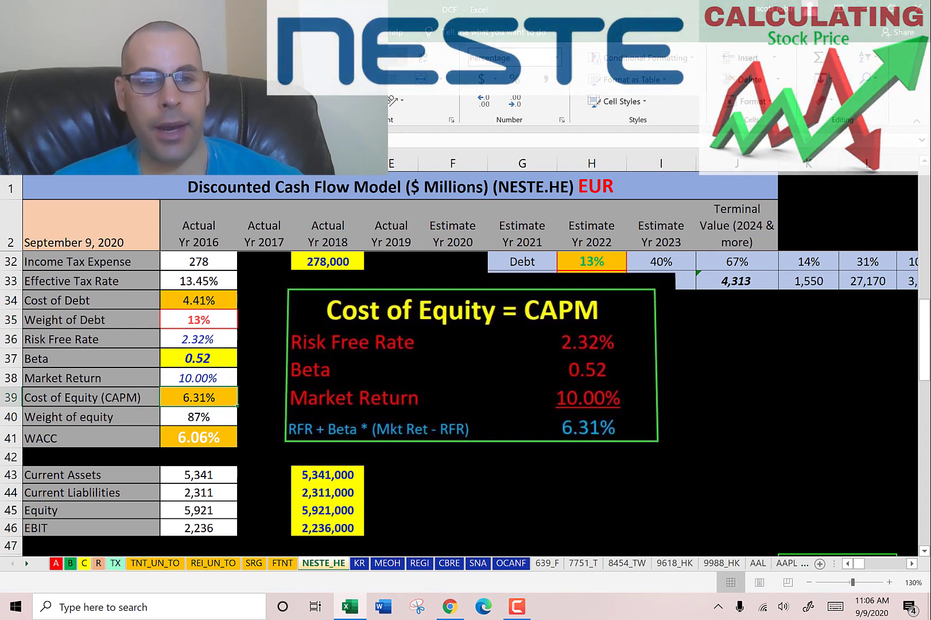
click(157, 399)
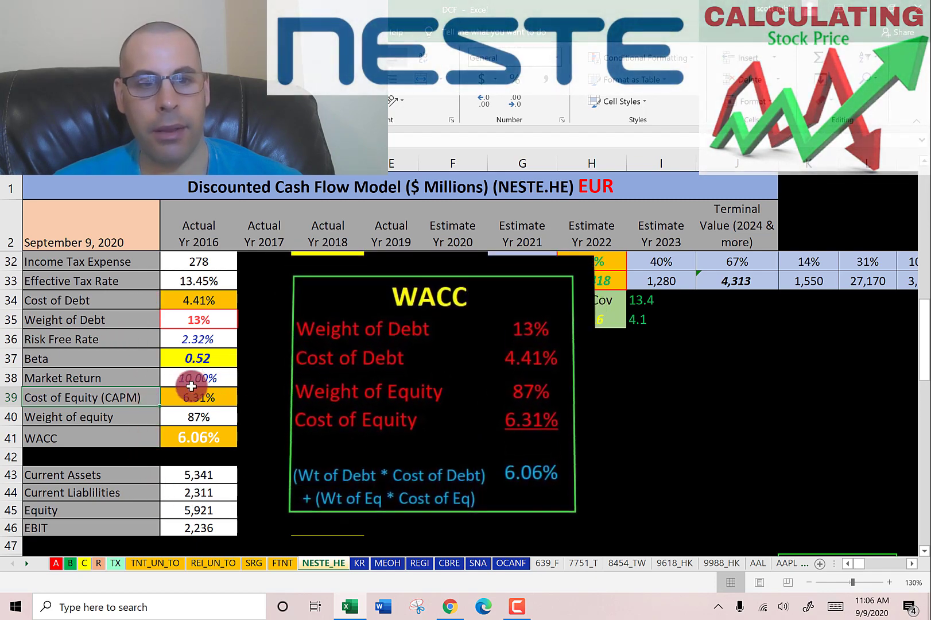
Step: Check the model's calculated stock price against Neste's current price and fair value in Chrome's stock analysis report, and return to Excel
scroll(191, 386, up, 10)
click(444, 278)
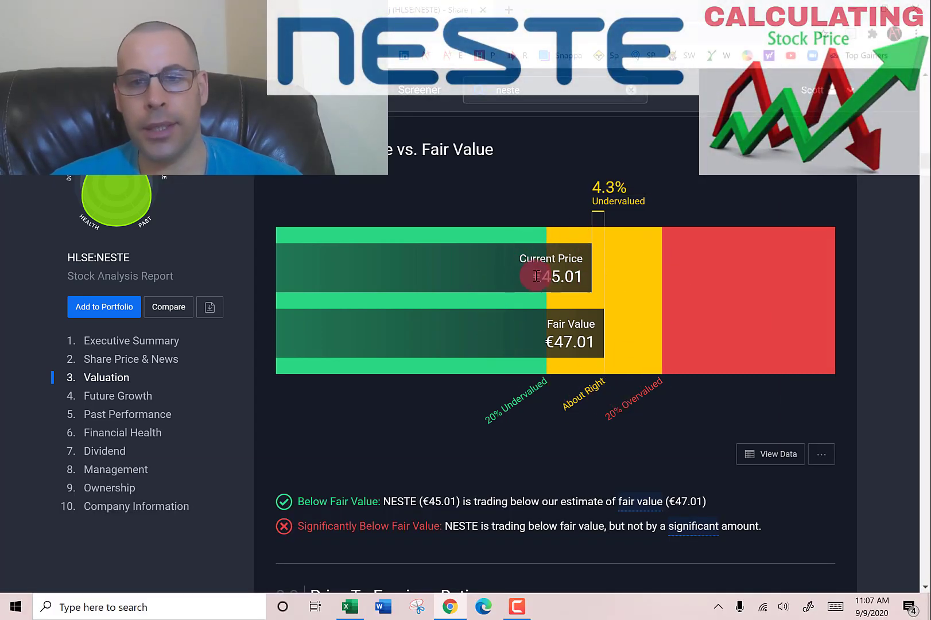
key(alt+Tab)
Step: Move the stock price history chart over the model's upper section, directly beside the calculated and actual stock price values
click(798, 323)
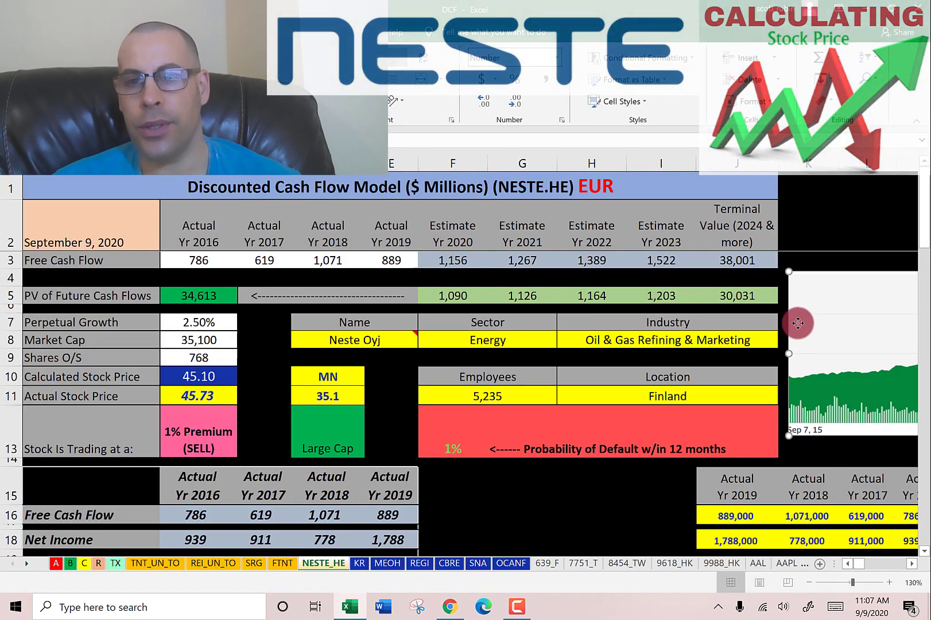
drag(798, 324, 229, 318)
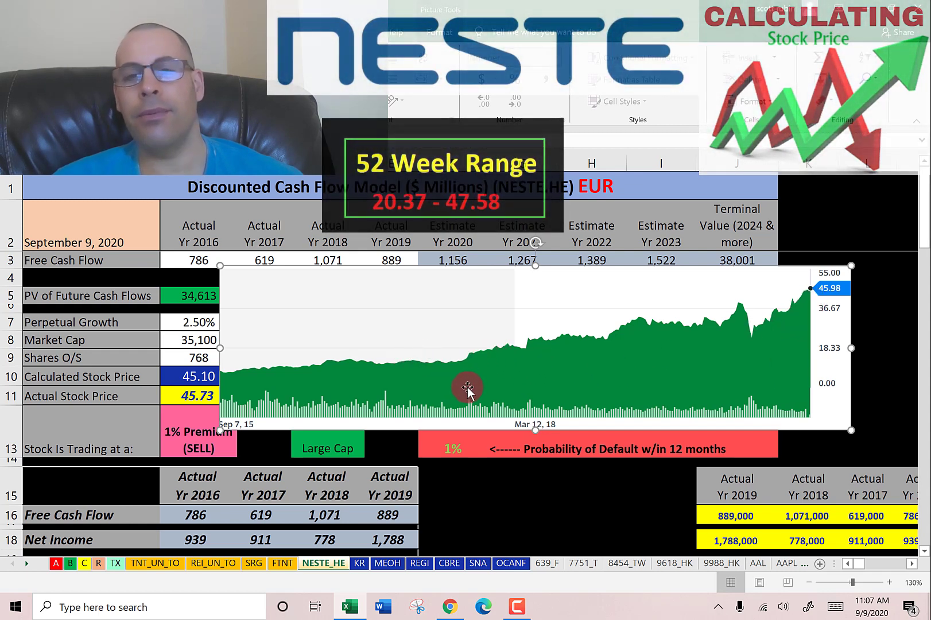
drag(340, 349, 360, 353)
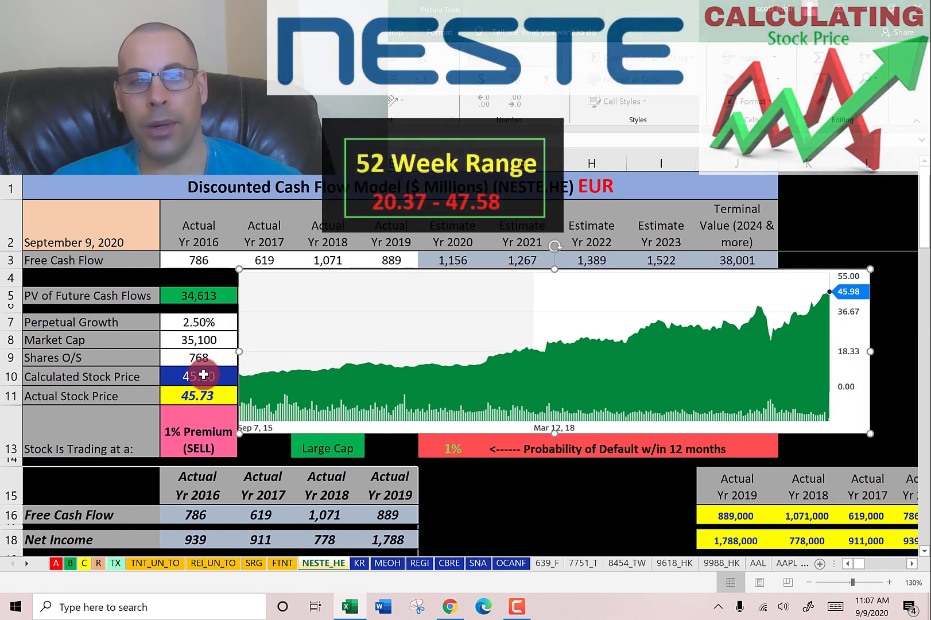
click(201, 374)
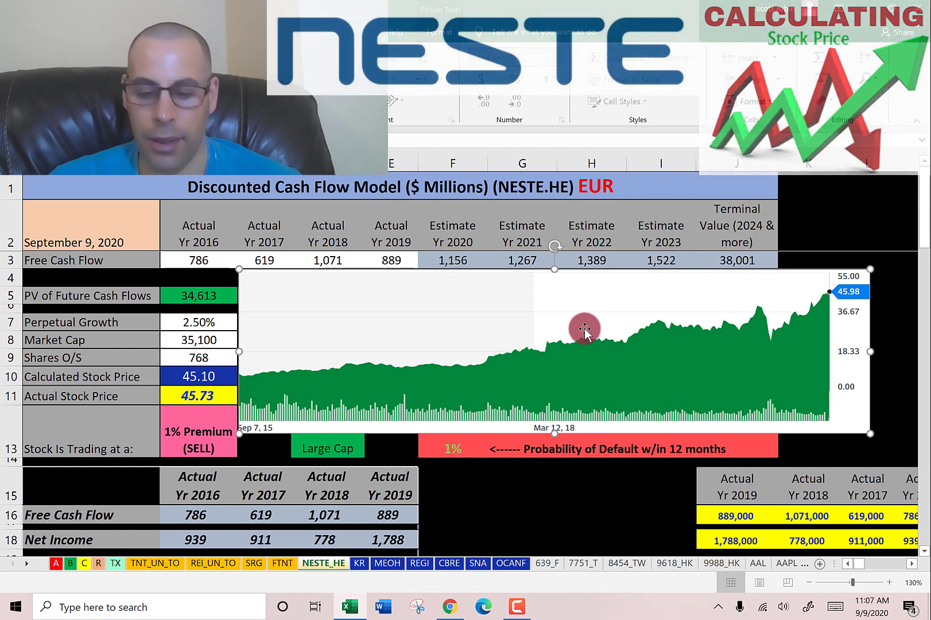
Step: Review the ratio summary and the P/E, P/S and P/B calculation boxes below the balance sheet inputs
scroll(494, 285, down, 9)
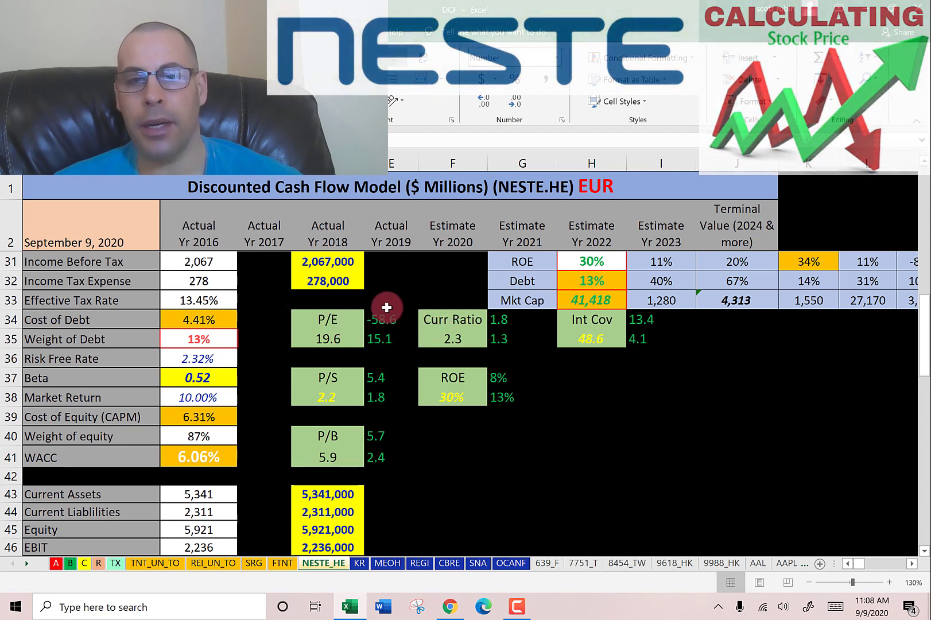
scroll(399, 305, down, 1)
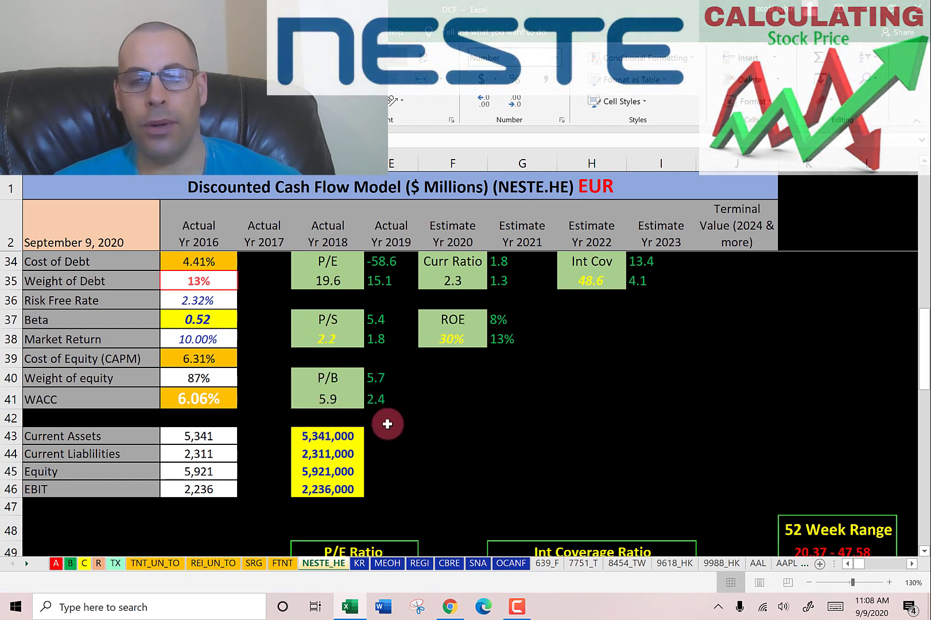
scroll(374, 347, down, 4)
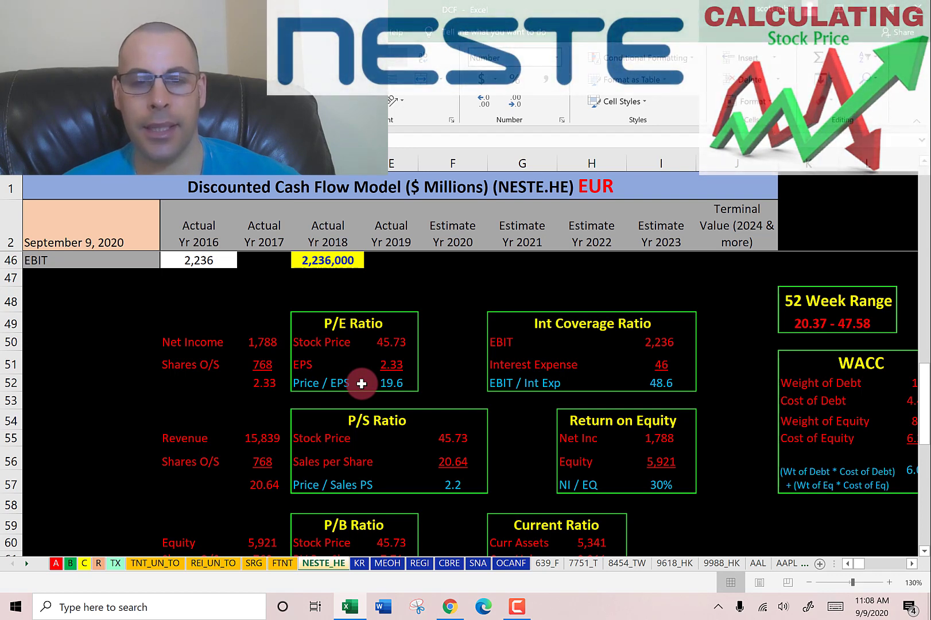
scroll(362, 374, down, 2)
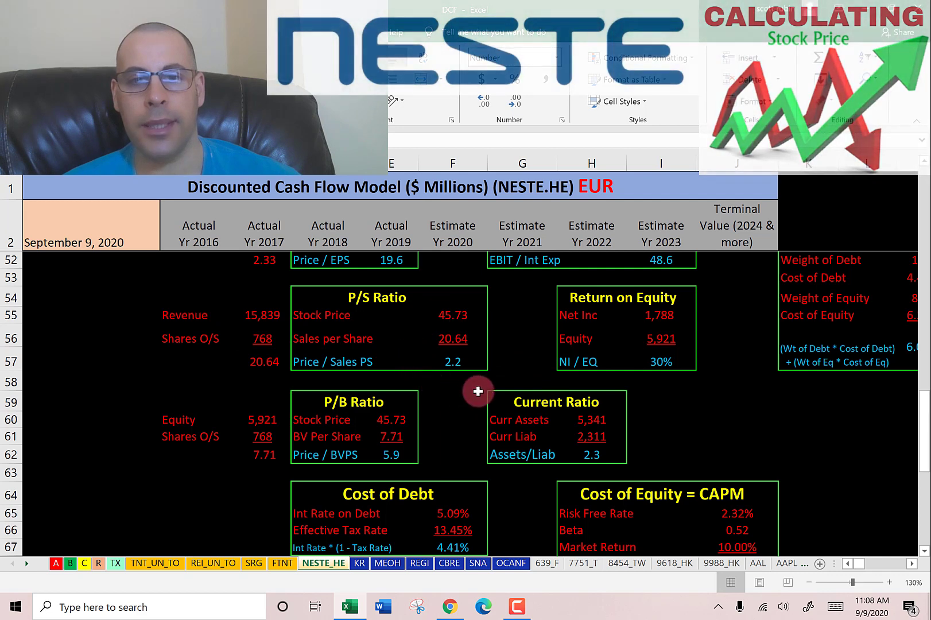
scroll(369, 309, down, 1)
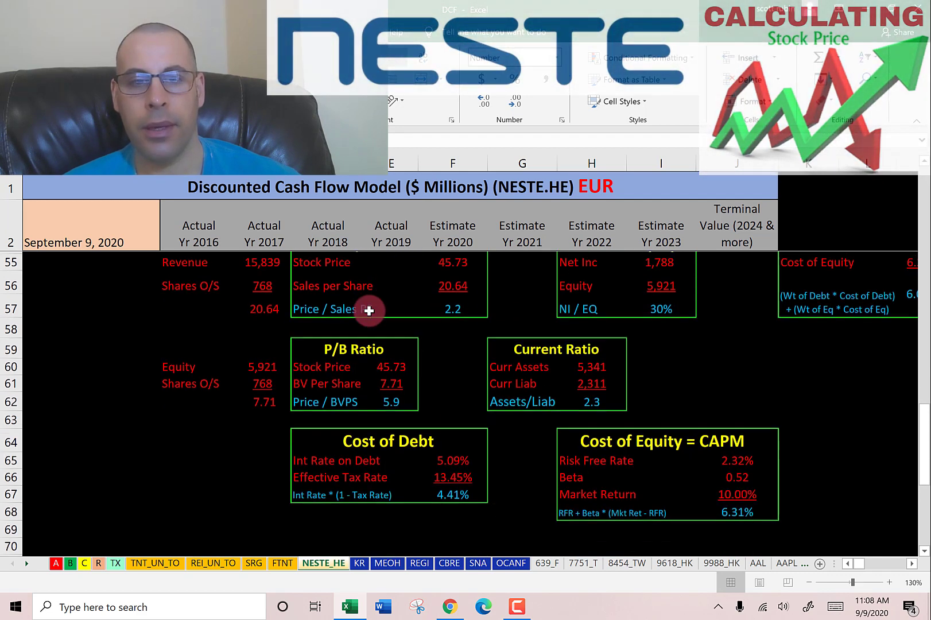
click(351, 360)
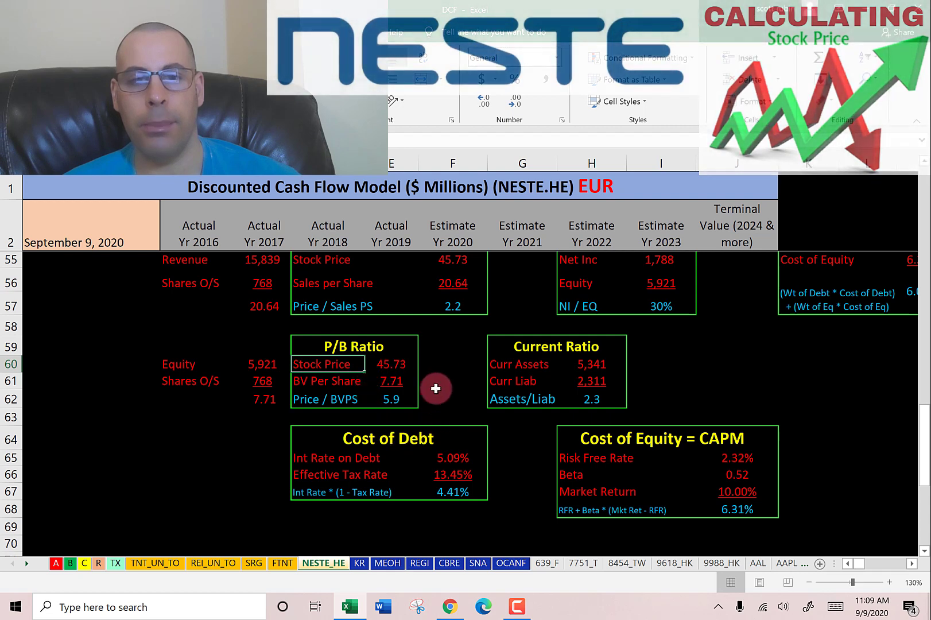
Step: Examine how the current ratio, return on equity and interest coverage ratio are calculated for Neste
scroll(407, 404, up, 9)
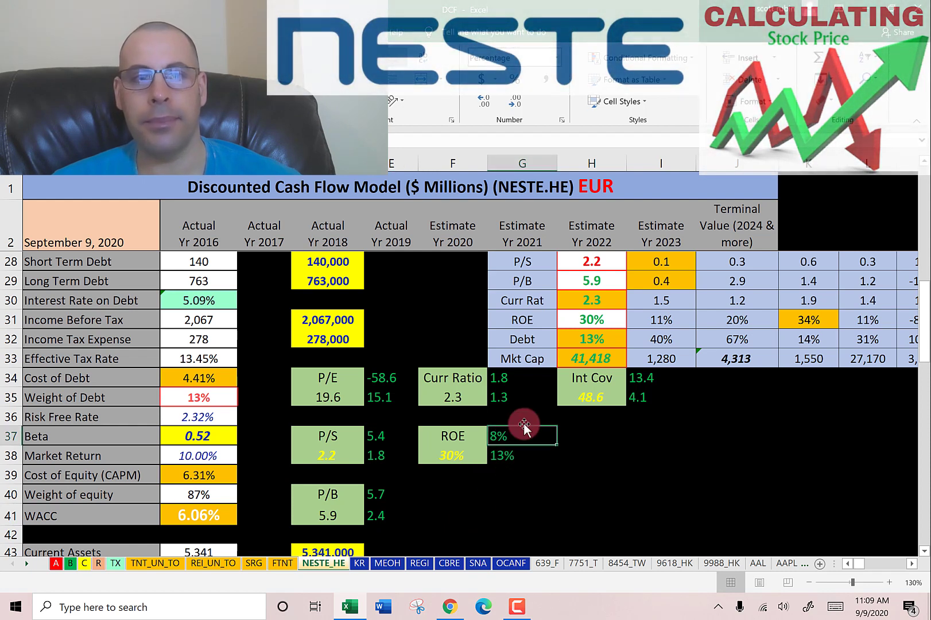
scroll(523, 426, down, 9)
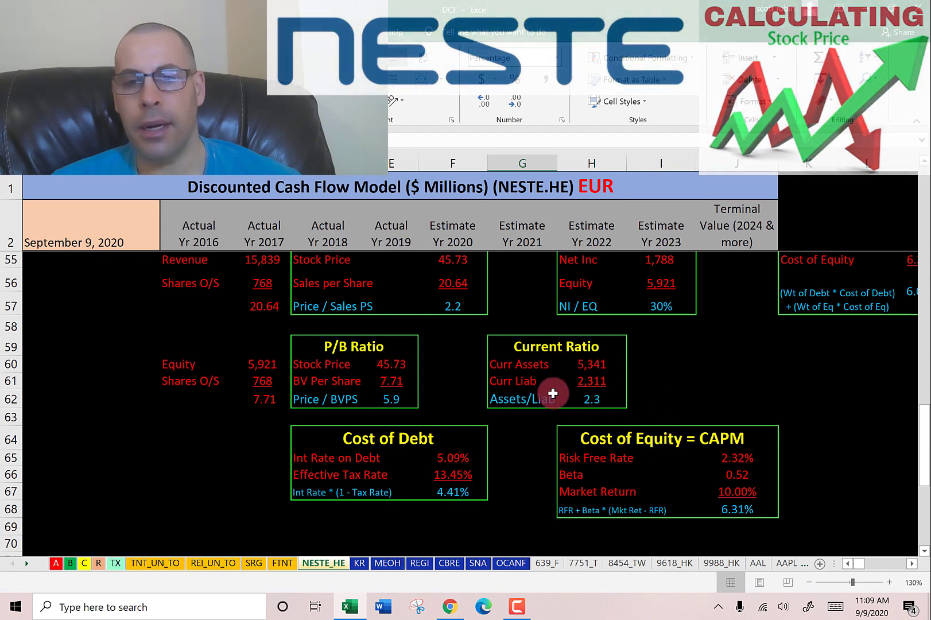
scroll(683, 344, up, 2)
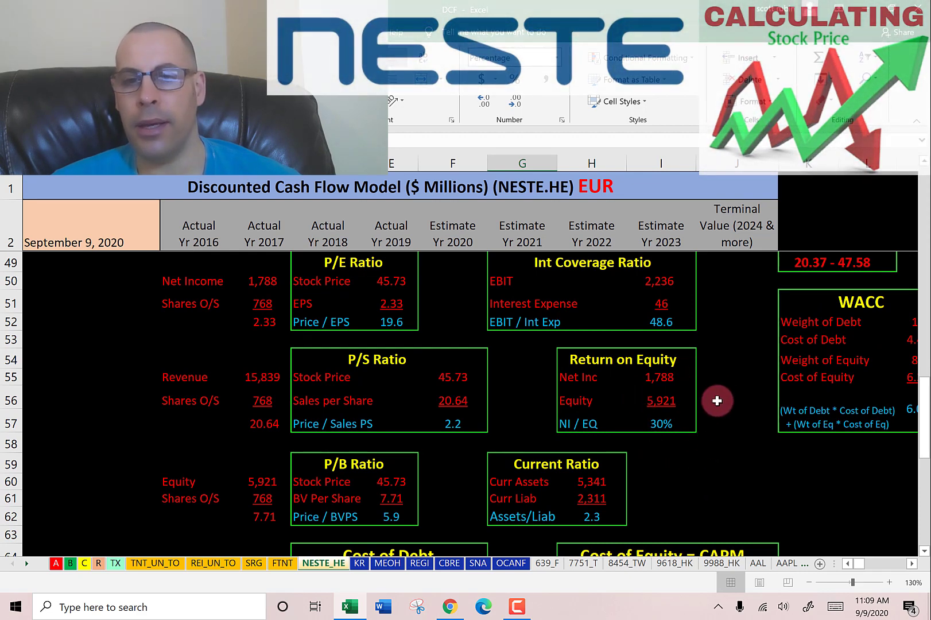
scroll(716, 336, up, 1)
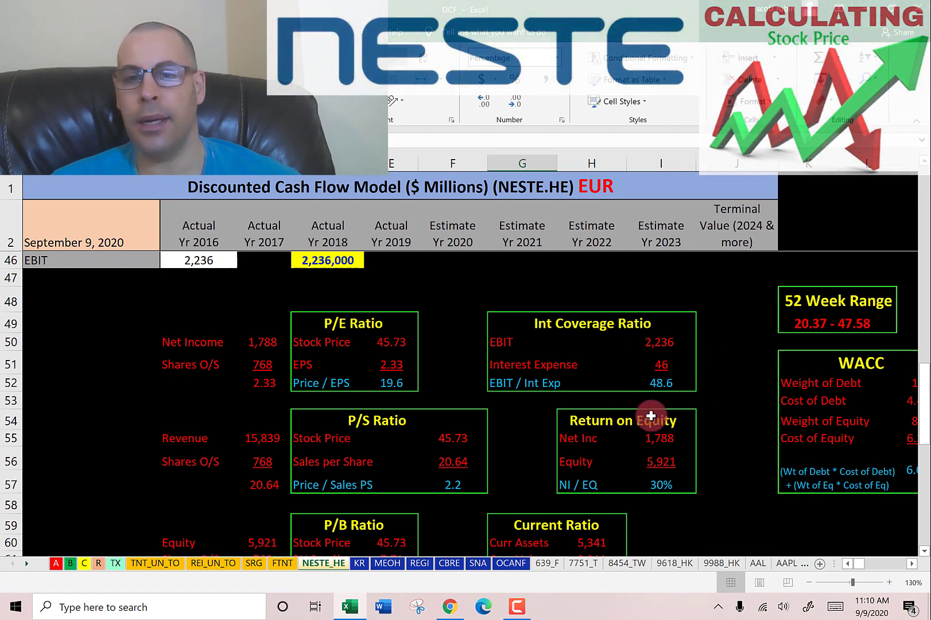
Step: Bring the full competitor table into view and compare Neste with PBF, PKI_TO, REGI, VLO and VVV, including the winner and average columns
scroll(722, 294, up, 8)
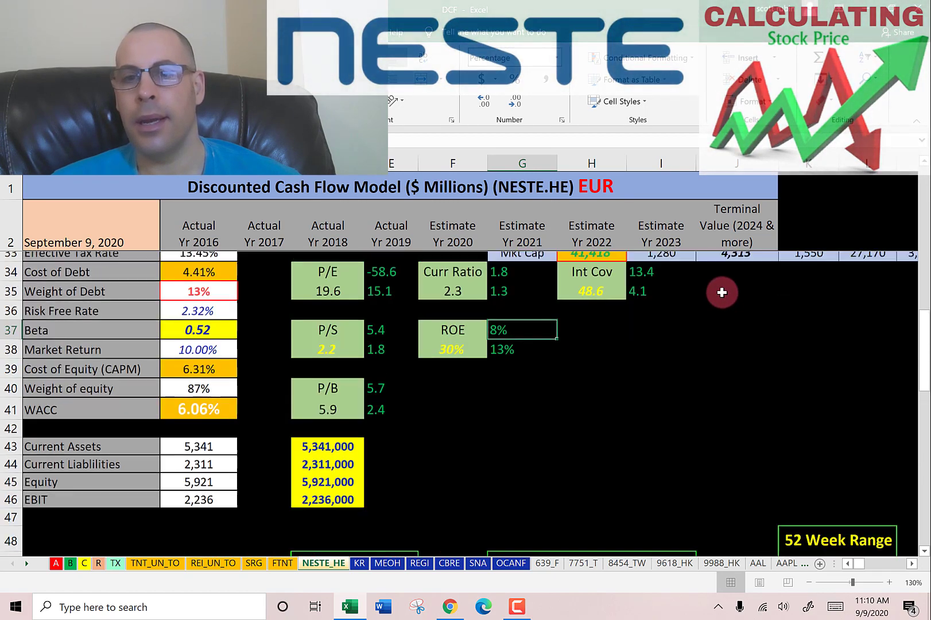
click(708, 352)
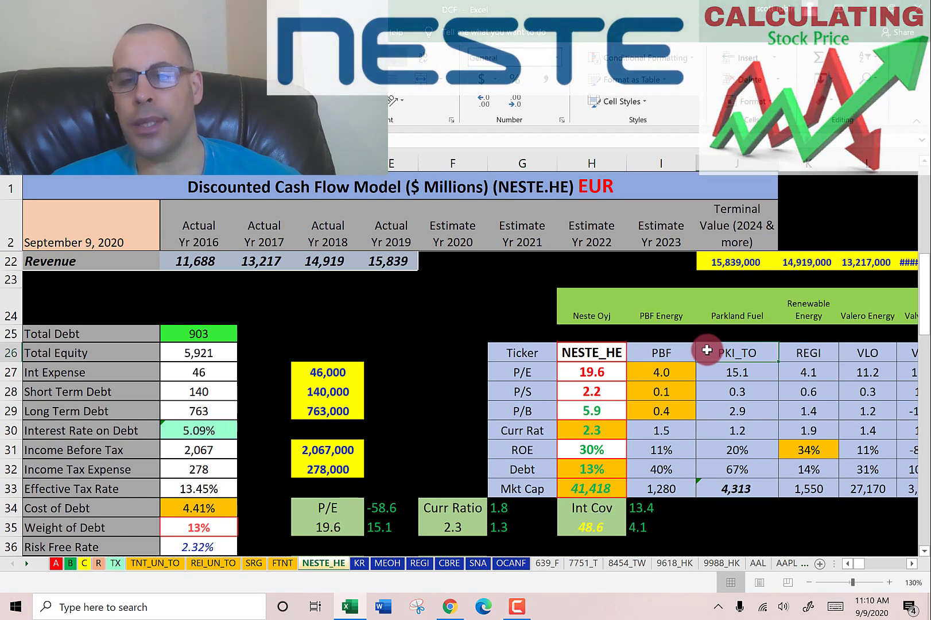
key(Right)
key(Right)
key(Right)
key(Right)
key(Right)
key(Right)
key(Right)
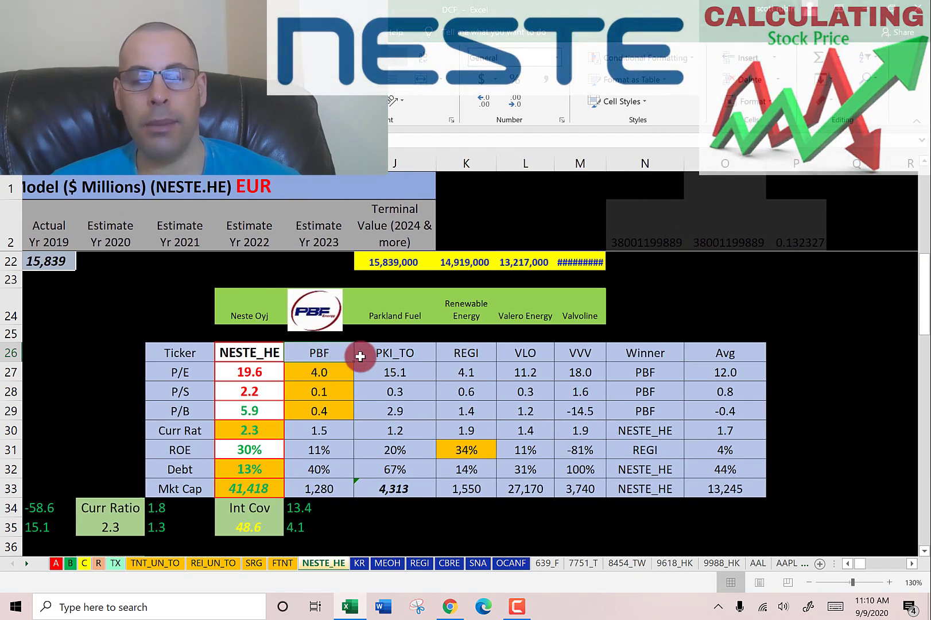
click(461, 353)
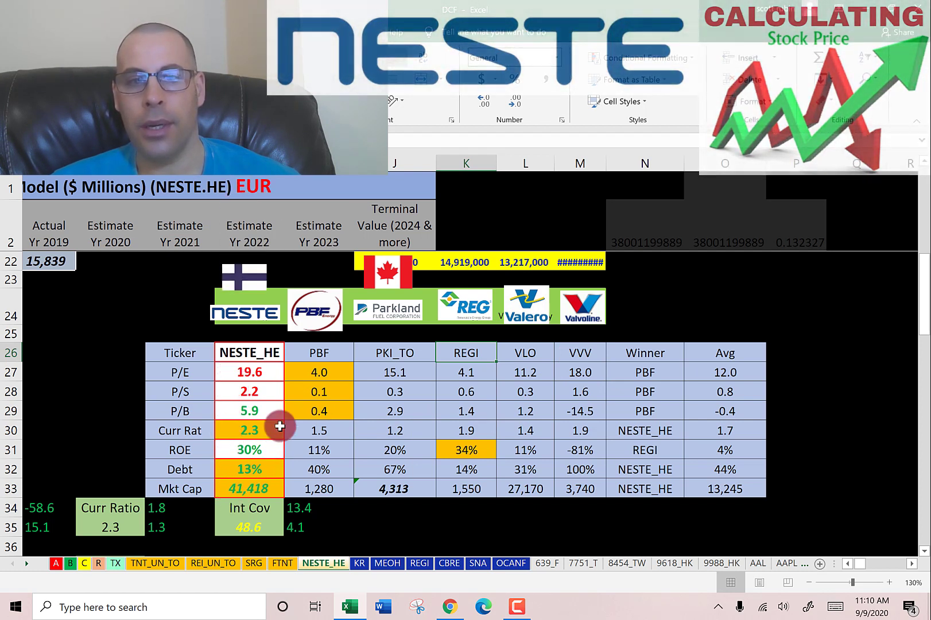
Step: Compare Neste's P/B and current ratio with its competitors, going through the current ratio row as far as VVV
click(230, 413)
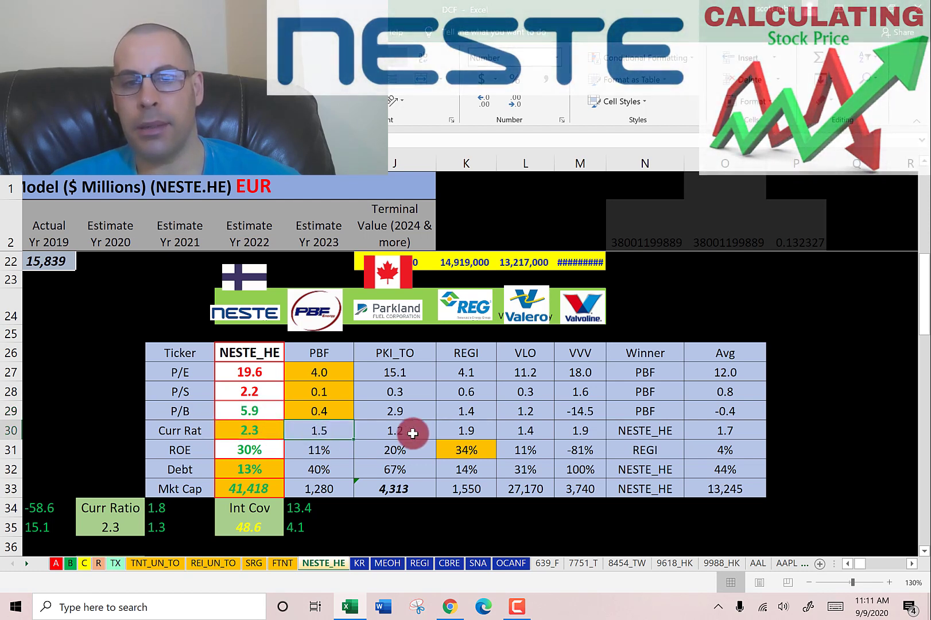
drag(411, 431, 481, 435)
click(540, 431)
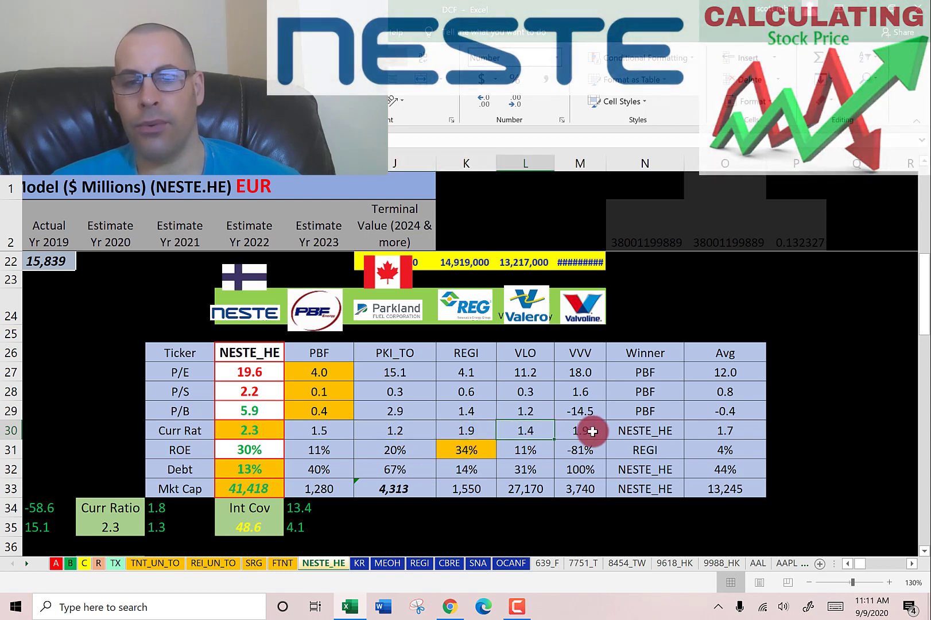
click(591, 430)
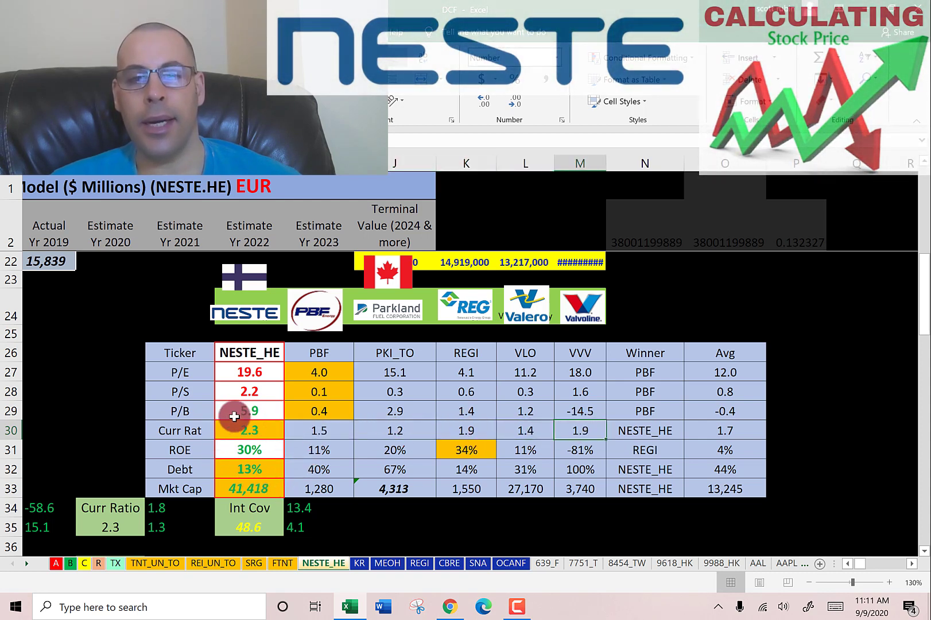